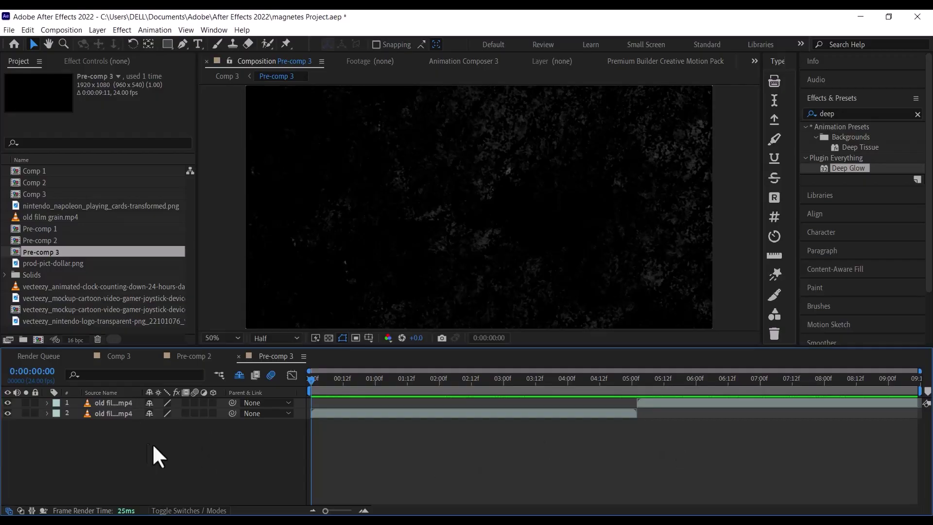
Switch to Comp 3 and scrub to about three seconds to preview the logo and card.
left_click(117, 357)
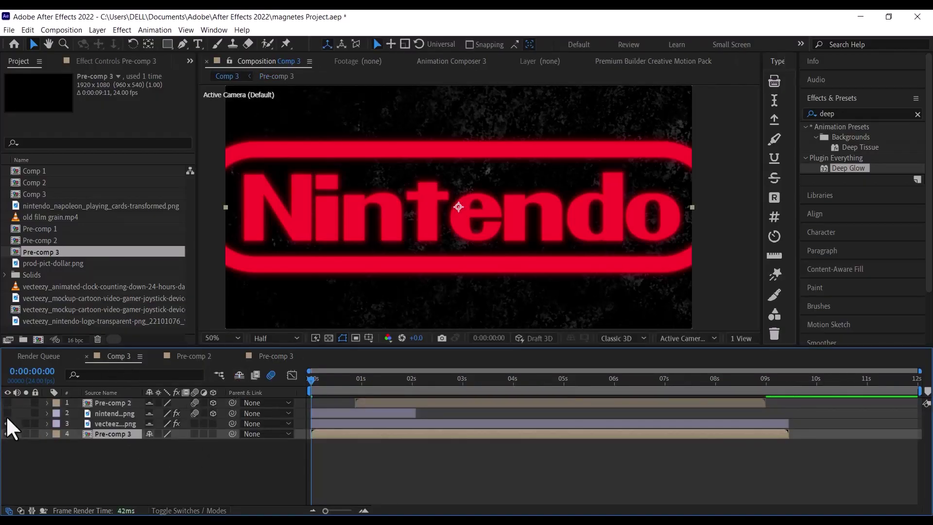
mouse_move(314, 378)
left_mouse_down()
mouse_move(468, 396)
mouse_move(323, 388)
left_mouse_up()
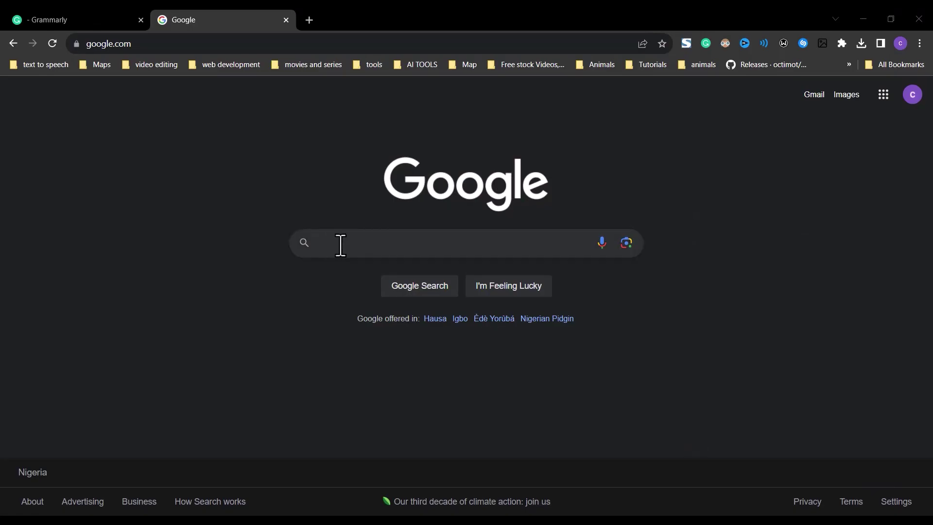
Search Google for pexels, open the site and set its search type to Videos.
type("pexels")
key("Return")
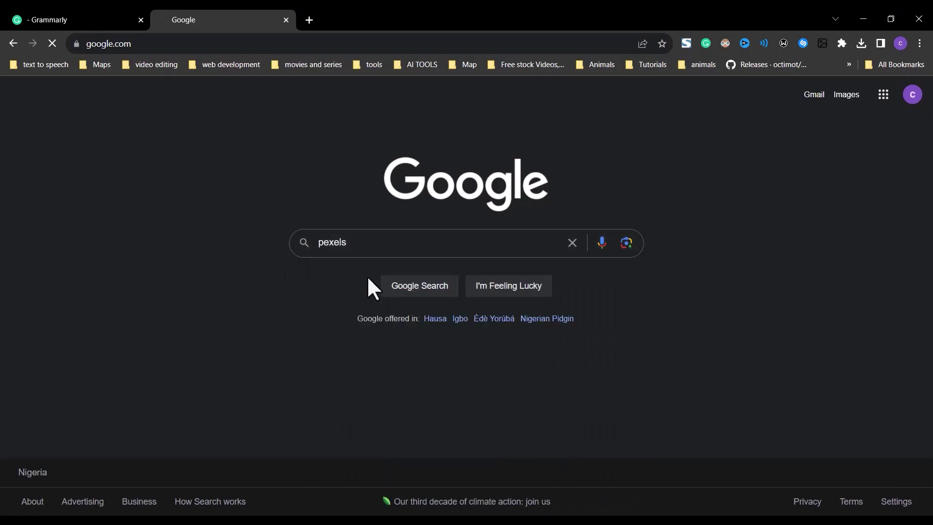
left_click(132, 221)
left_click(299, 277)
left_click(286, 349)
left_click(400, 279)
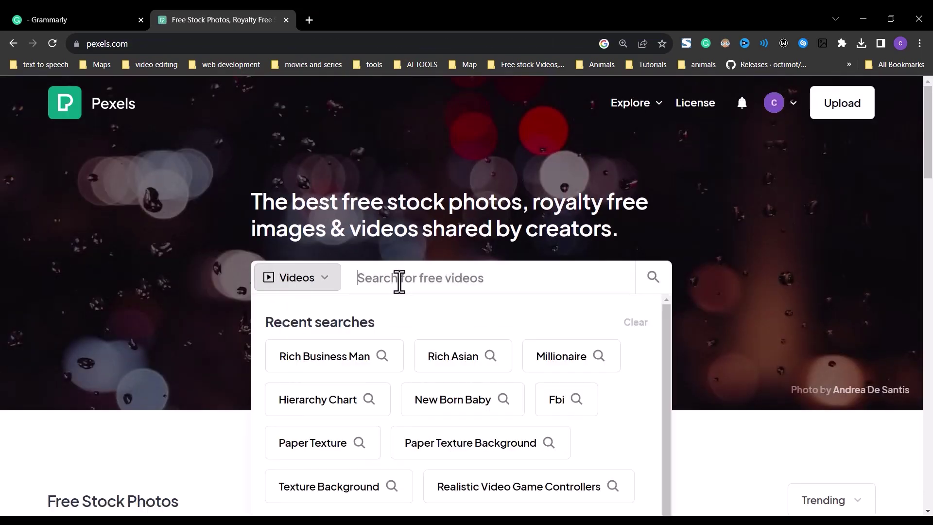
Search paper texture videos, open the dark grainy clip and show its free download sizes.
type("paper")
left_click(373, 349)
scroll(311, 311, "down", 4)
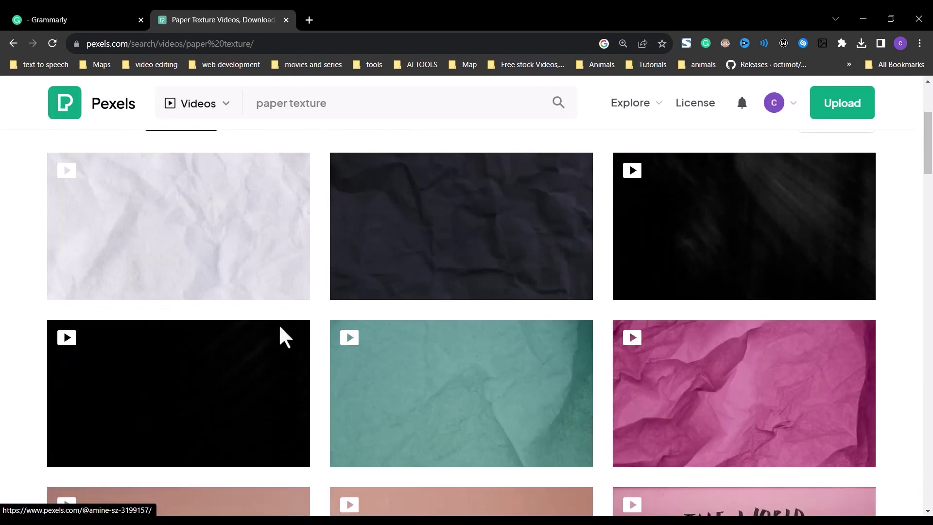
left_click(281, 333)
scroll(477, 316, "up", 2)
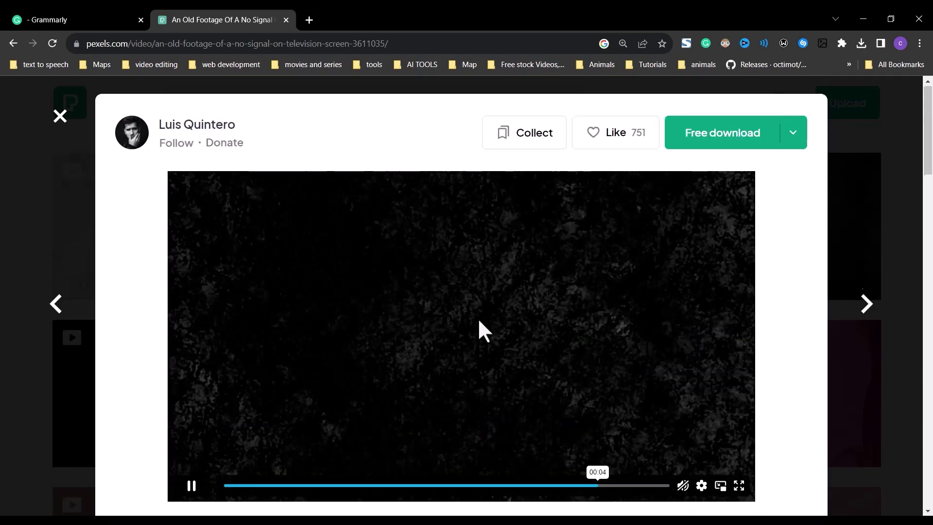
left_click(793, 134)
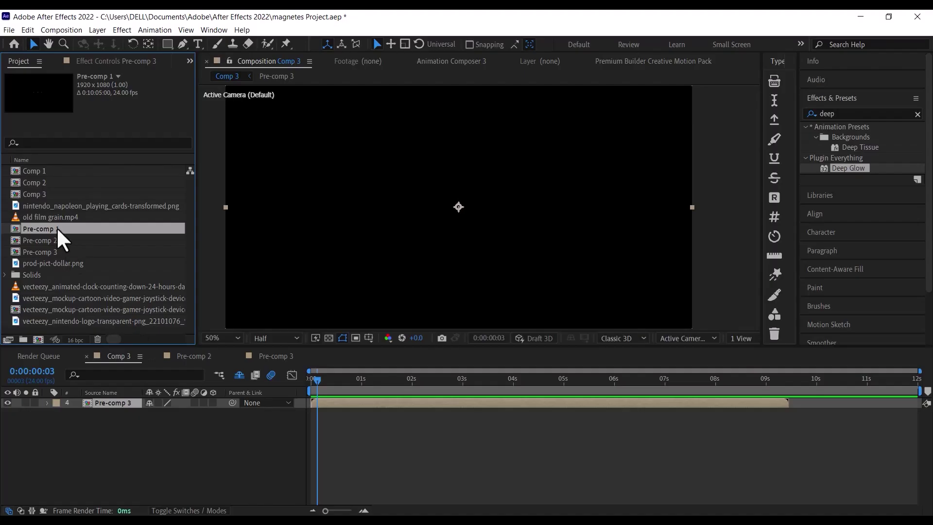
left_click(51, 218)
left_click(51, 194)
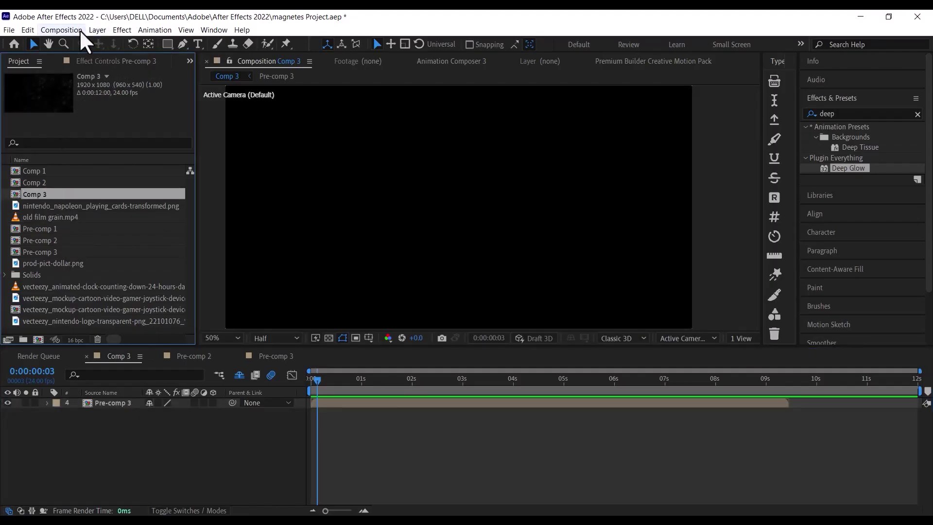
left_click(61, 30)
left_click(113, 57)
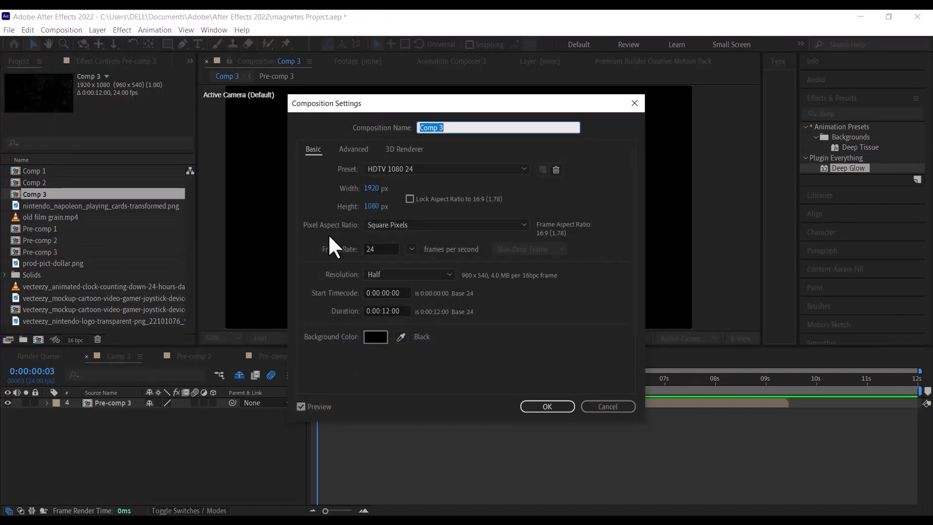
left_click(351, 180)
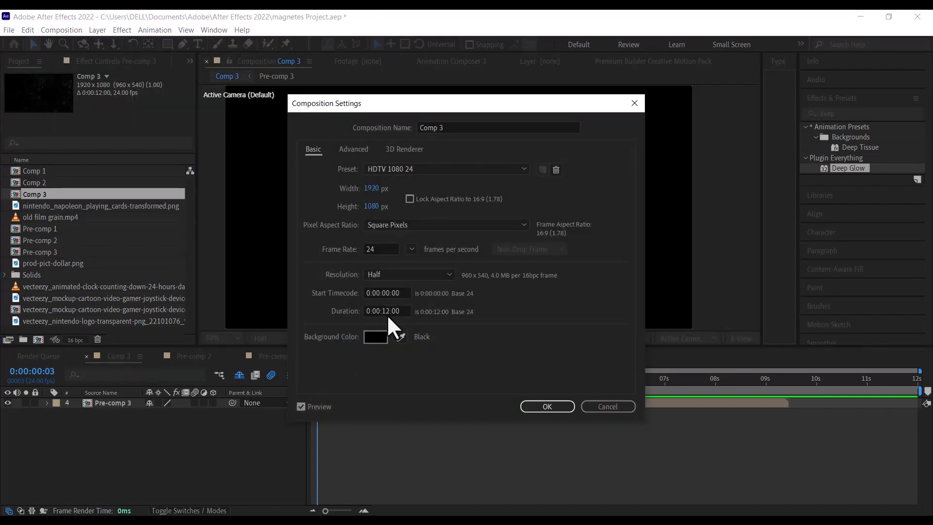
left_click(549, 406)
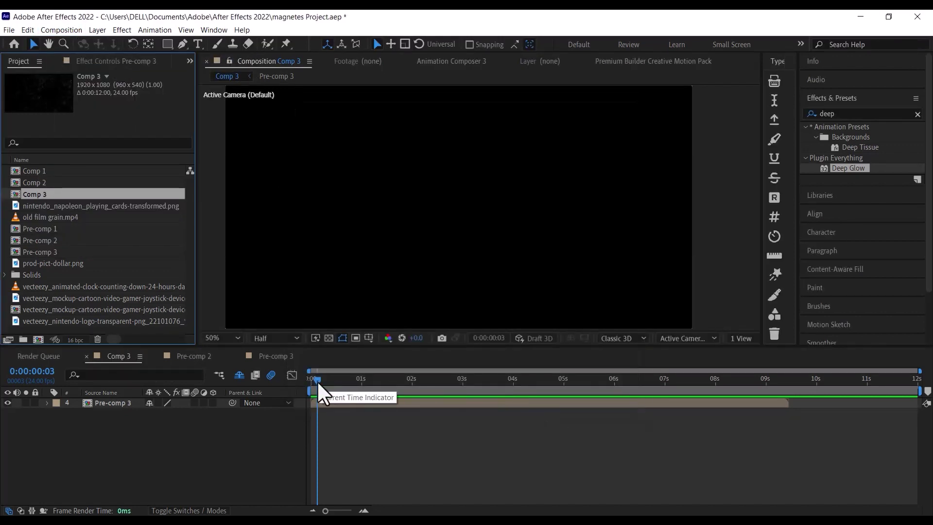
left_click_drag(317, 381, 784, 377)
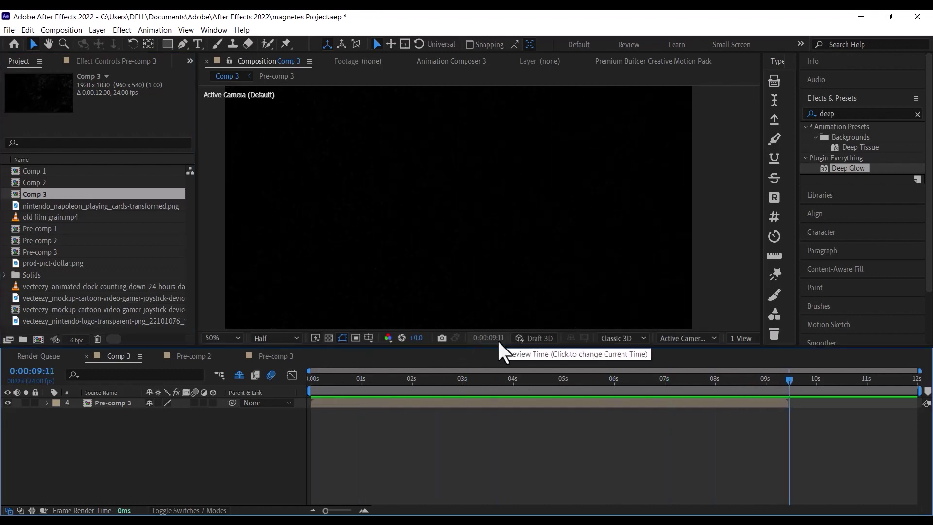
left_click(568, 380)
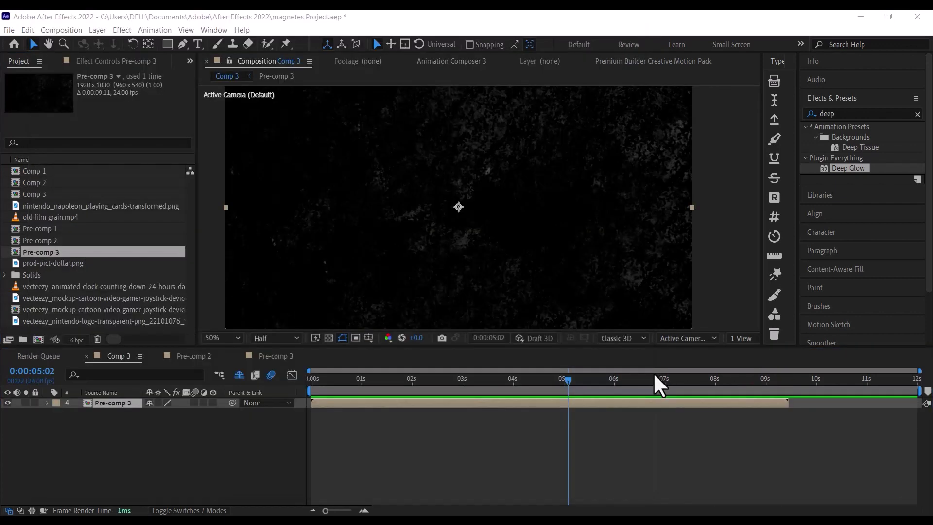
double_click(107, 403)
left_click_drag(334, 380, 638, 389)
left_click(669, 403)
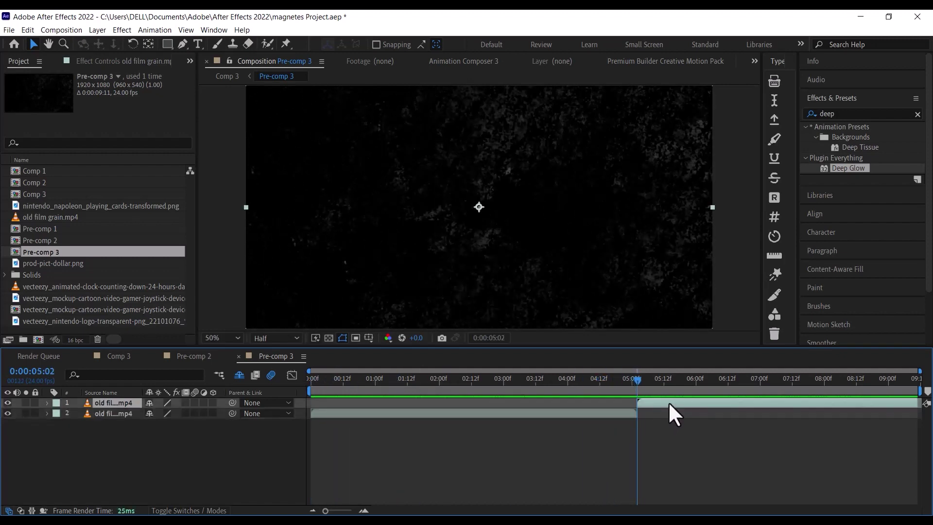
left_click_drag(637, 377, 927, 407)
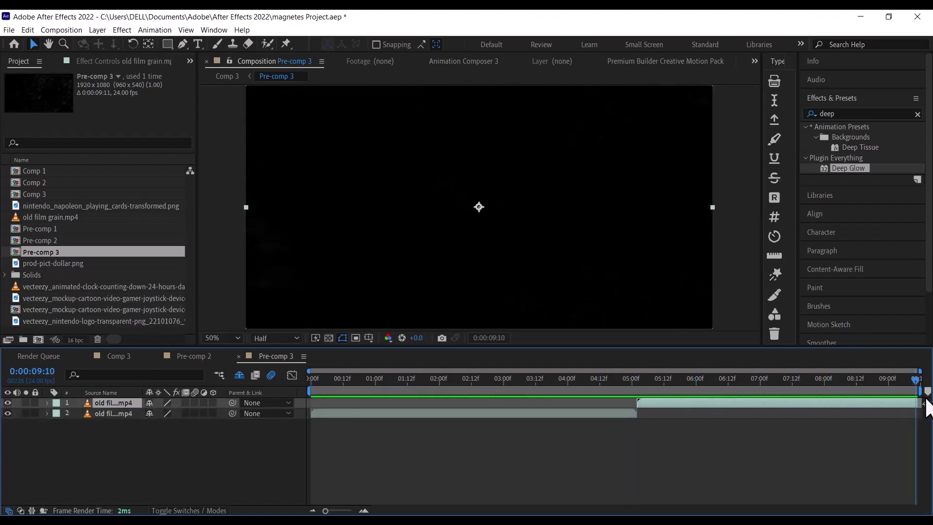
left_click(308, 379)
key("space")
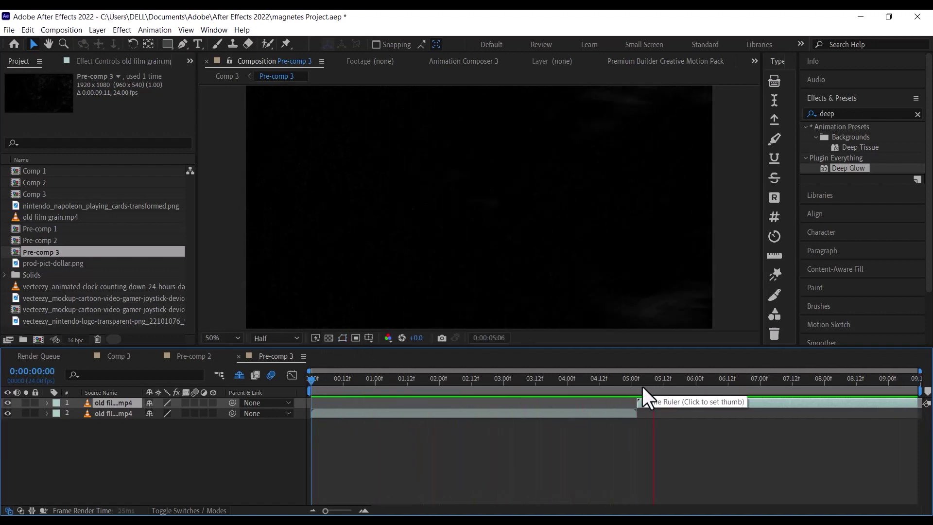
key("space")
left_click(109, 413)
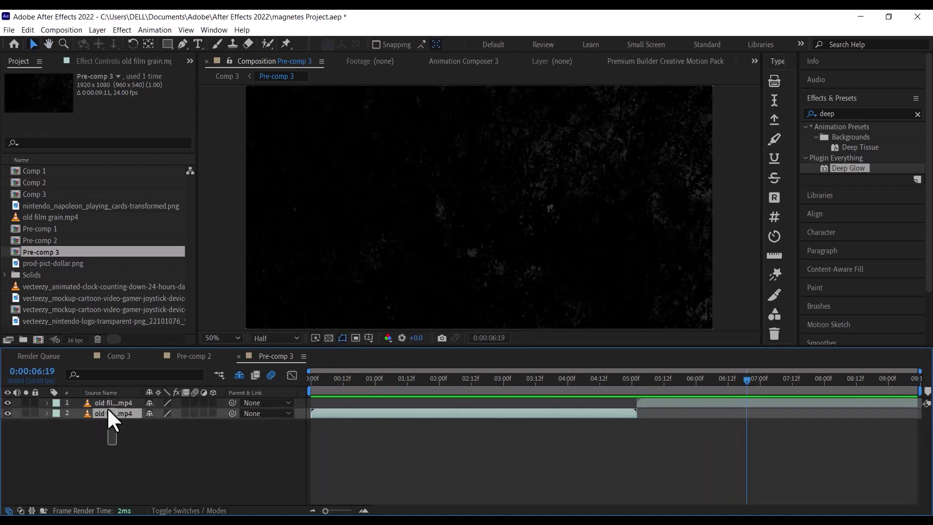
key("ctrl+a")
right_click(110, 411)
left_click(122, 449)
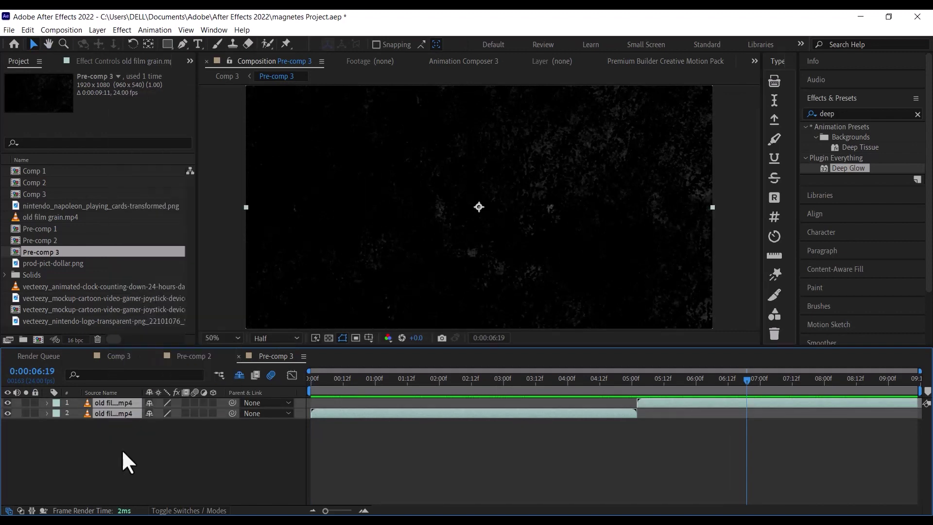
left_click(118, 358)
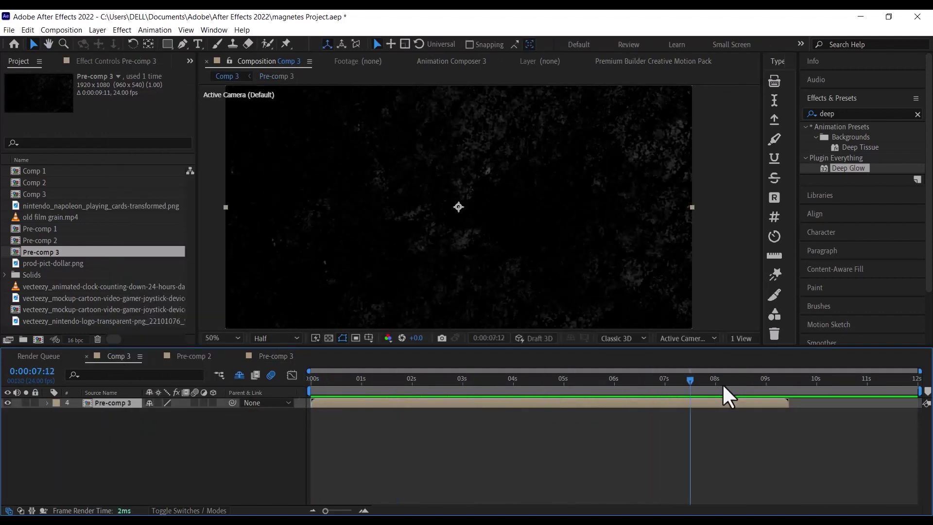
key("shift+Page_Down")
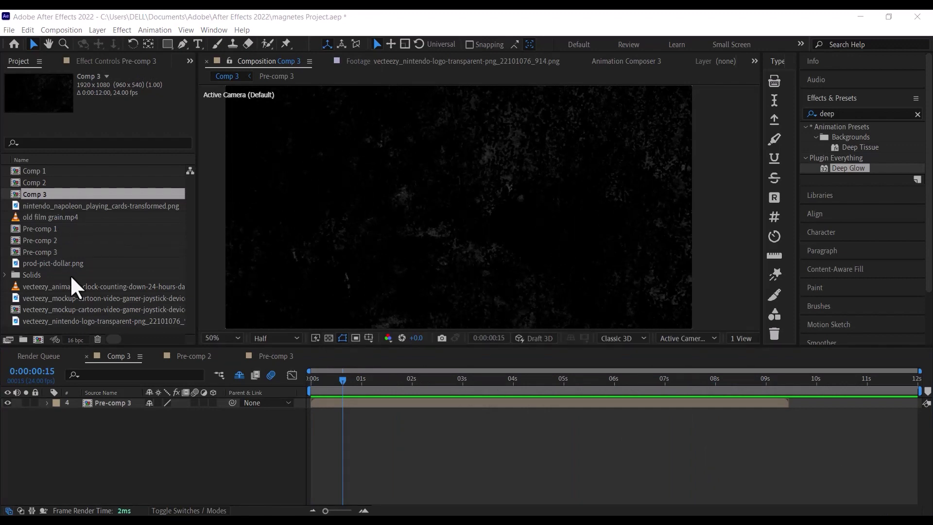
Inspect the logo footage, then download the Nintendo logo transparent PNG from Vecteezy with attribution.
double_click(60, 321)
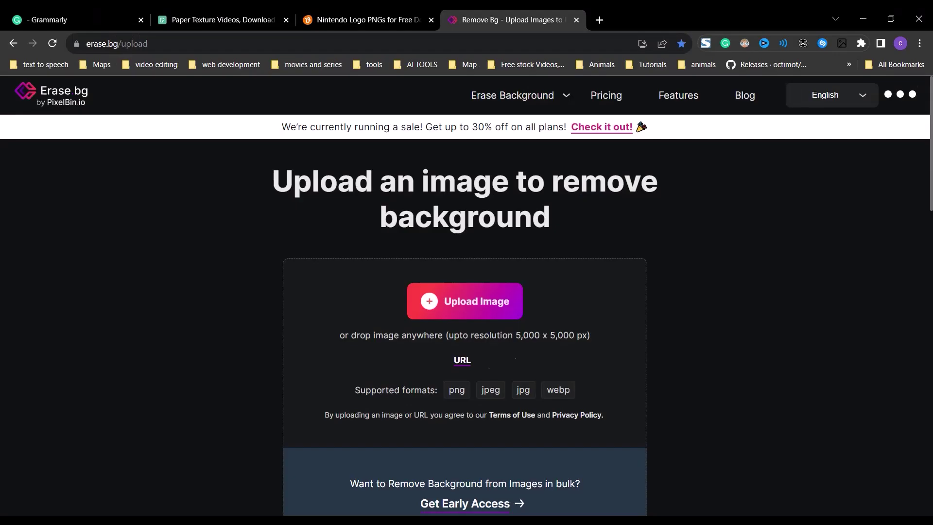
left_click(334, 15)
left_click(337, 142)
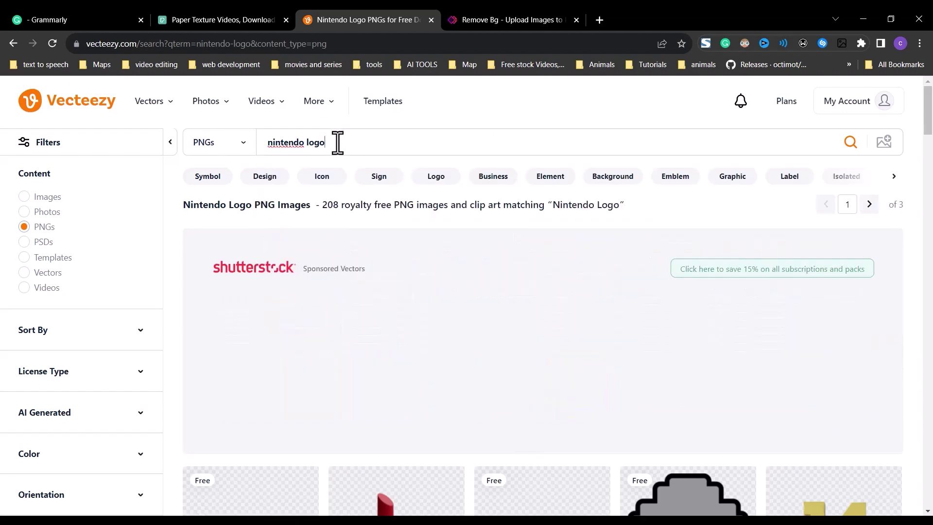
scroll(338, 177, "down", 5)
left_click(260, 302)
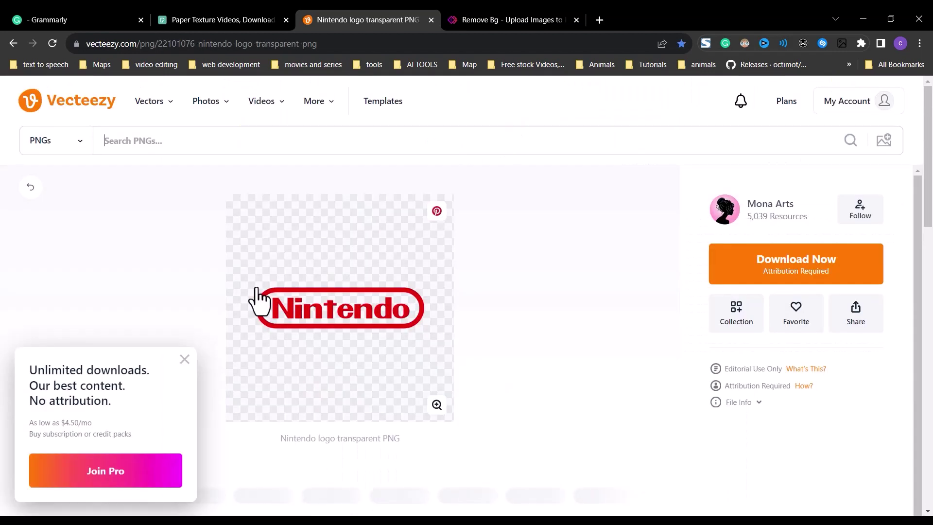
left_click(761, 266)
left_click(762, 267)
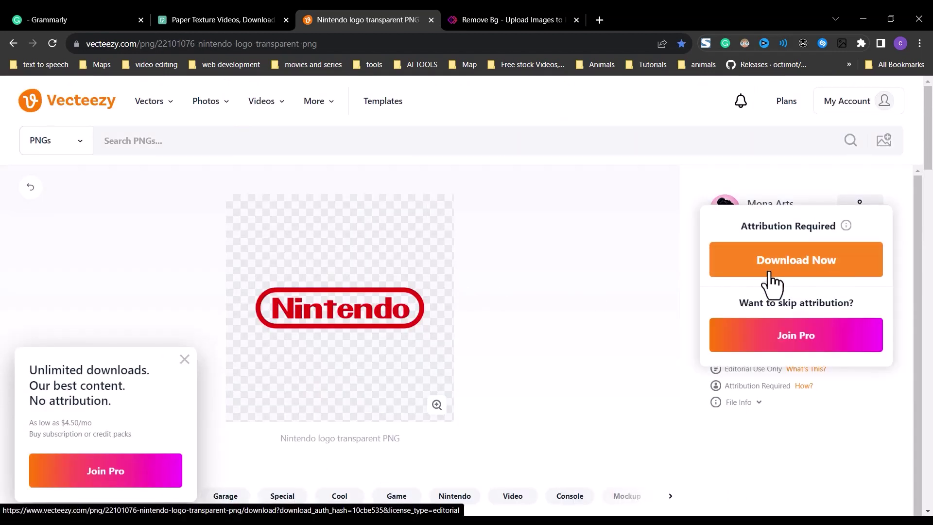
Upload an image from the Download folder to erase.bg.
left_click(491, 19)
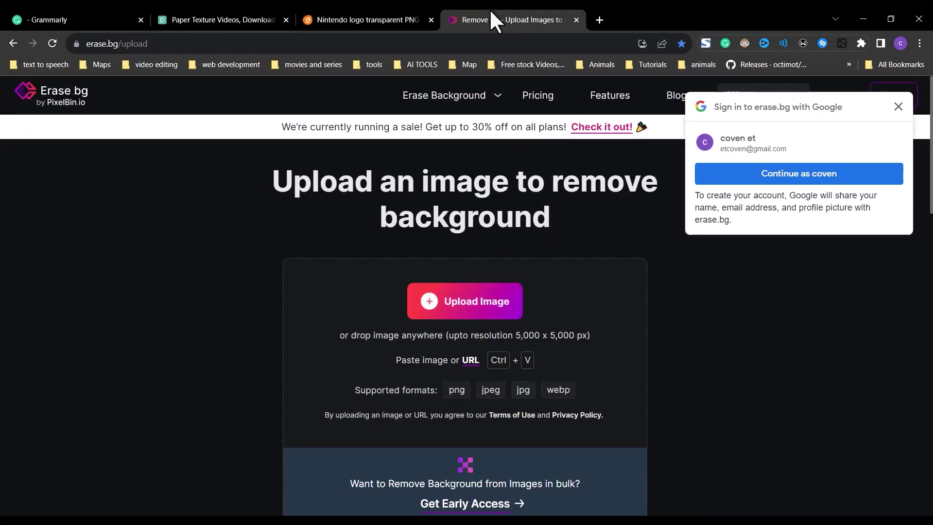
left_click(467, 307)
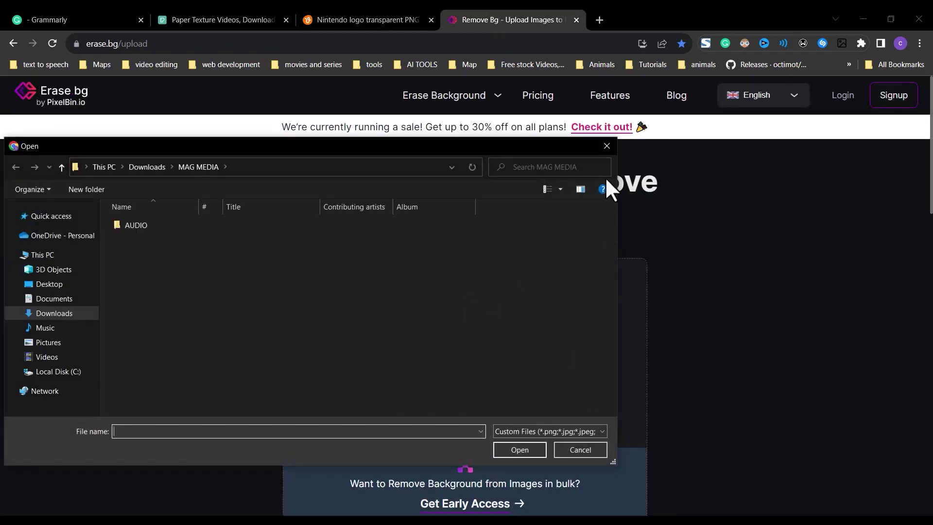
left_click(54, 313)
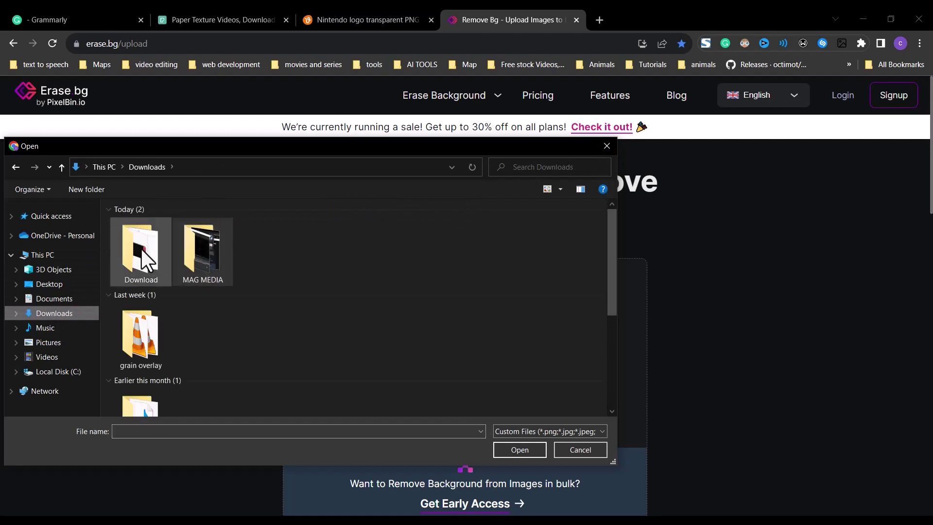
double_click(142, 250)
scroll(438, 340, "down", 2)
double_click(331, 369)
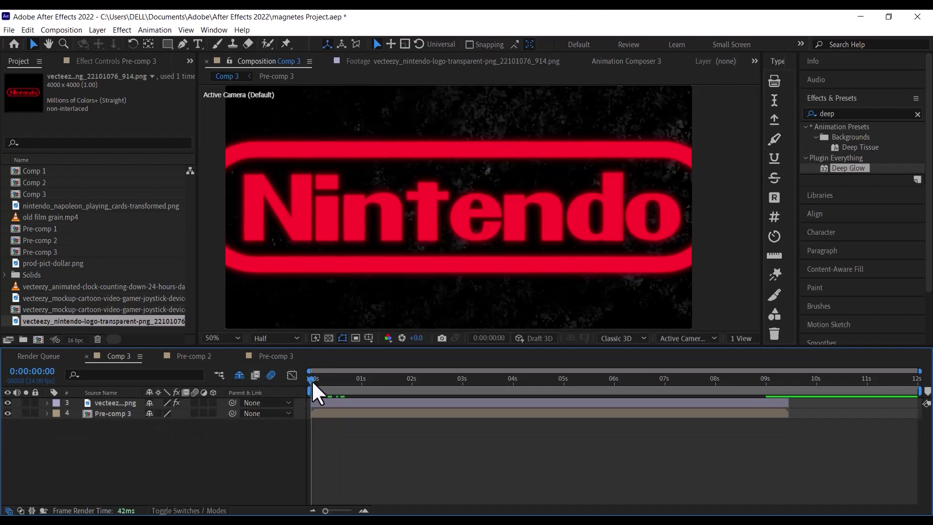
Trim the logo layer to end near 4.4 seconds and preview its 65% to 57% shrink.
mouse_move(311, 380)
left_mouse_down()
mouse_move(740, 401)
mouse_move(419, 396)
left_mouse_up()
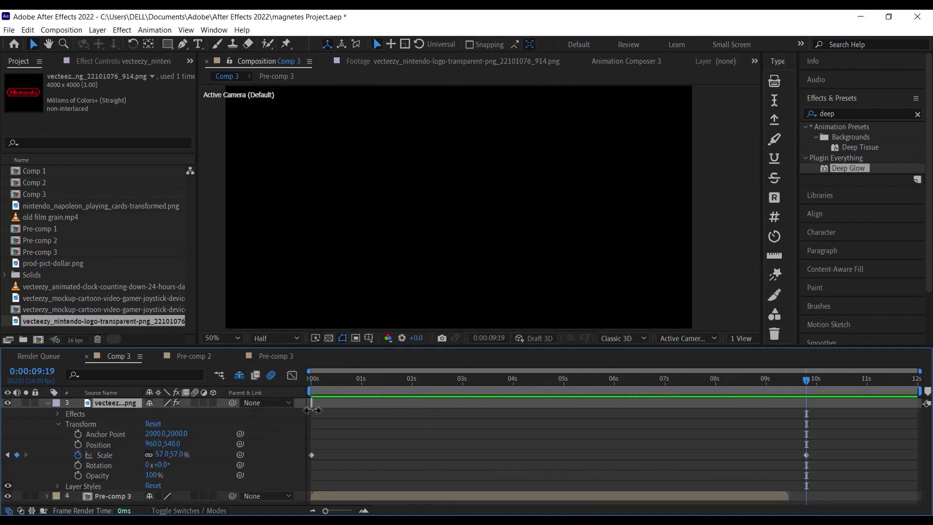
left_click_drag(788, 403, 764, 413)
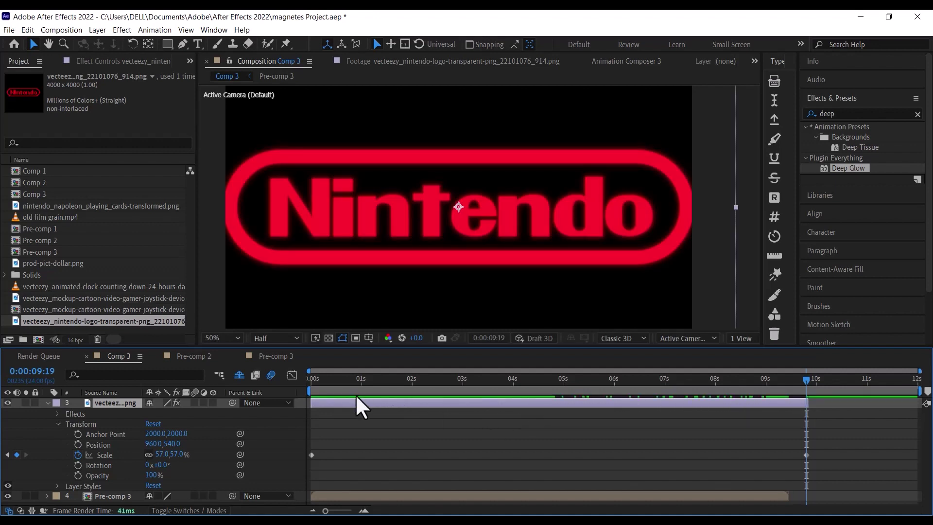
left_click_drag(328, 380, 308, 389)
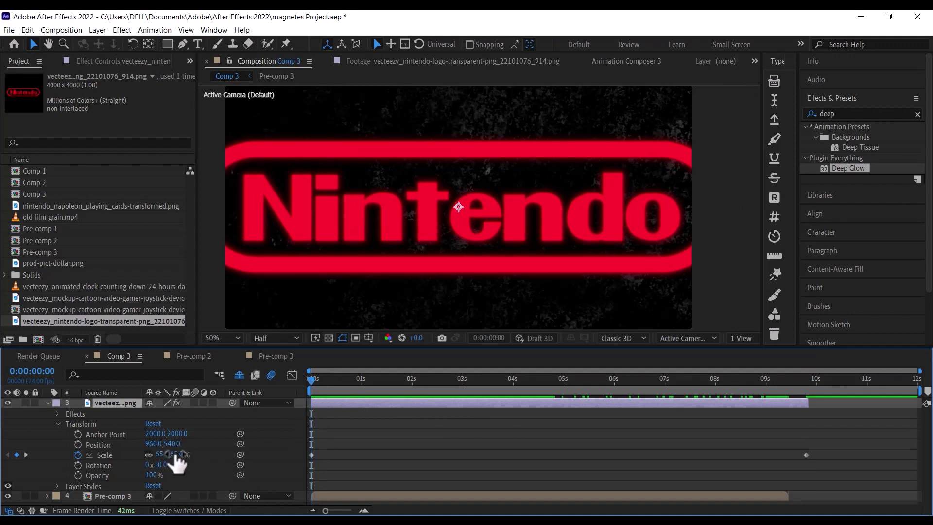
left_click_drag(309, 382, 803, 412)
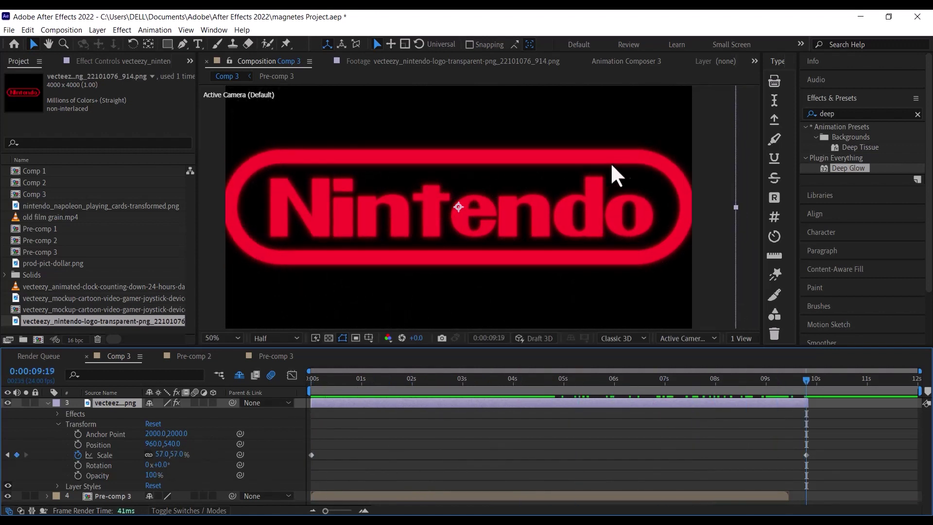
key("alt+Tab")
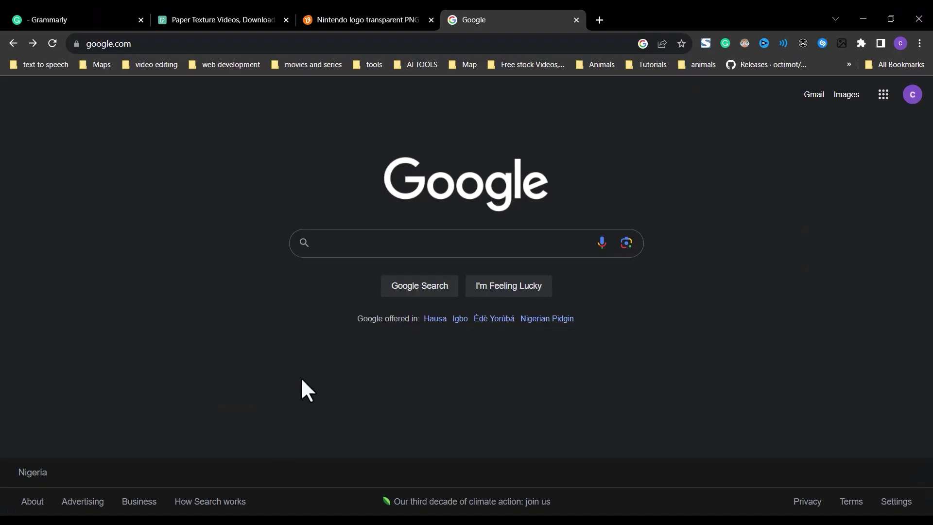
Search Google for 'nintendo napoleon playing cards' and switch to image results.
type("nintendo napoleon playing cards")
left_click(567, 267)
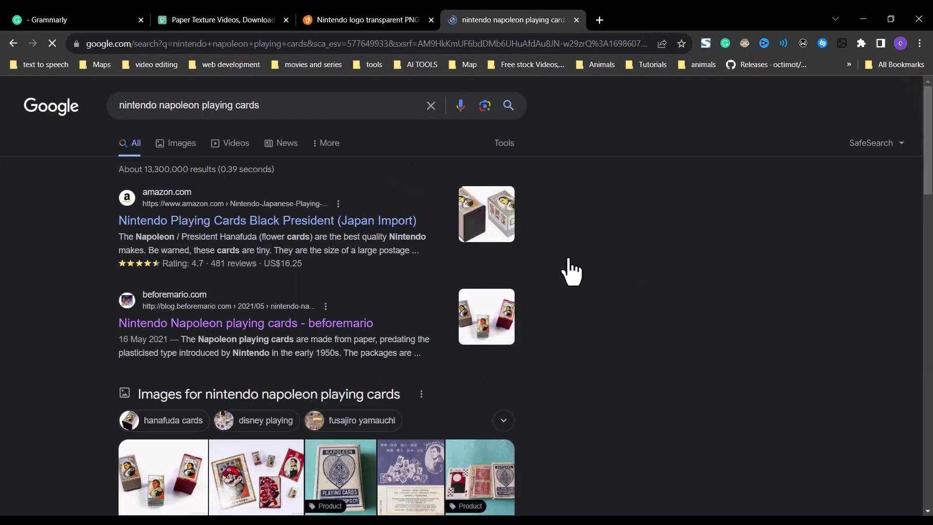
left_click(171, 145)
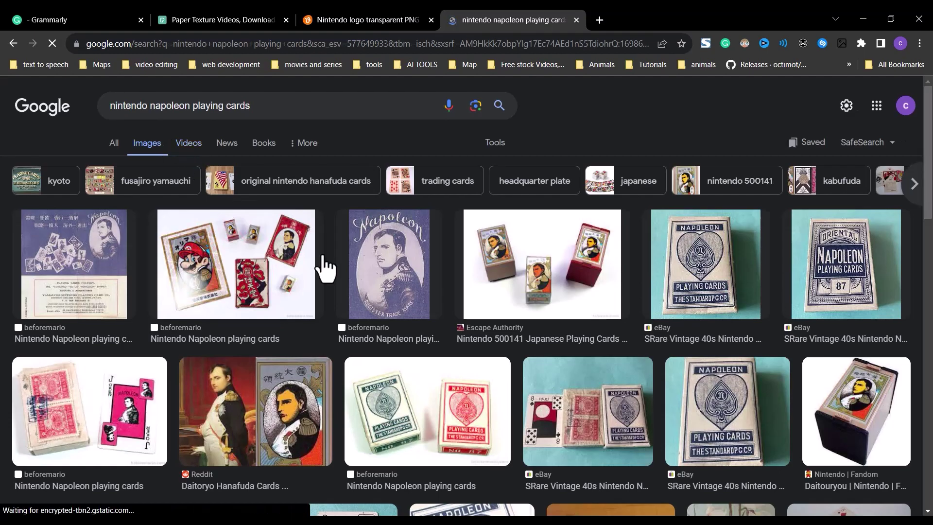
scroll(325, 267, "down", 8)
scroll(325, 270, "up", 3)
Browse the card previews and open the 8-of-spades Napoleon card large for saving.
left_click(325, 262)
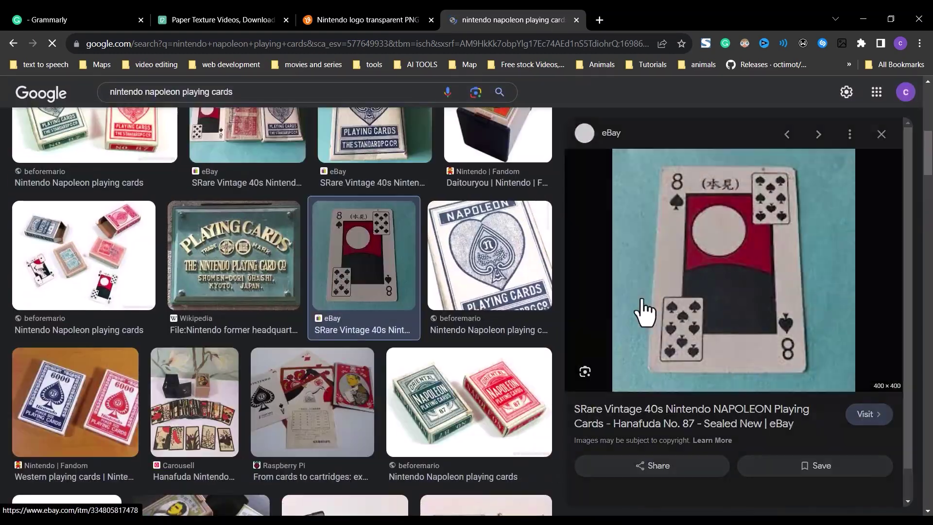
scroll(705, 336, "down", 5)
scroll(704, 335, "down", 4)
scroll(387, 327, "down", 15)
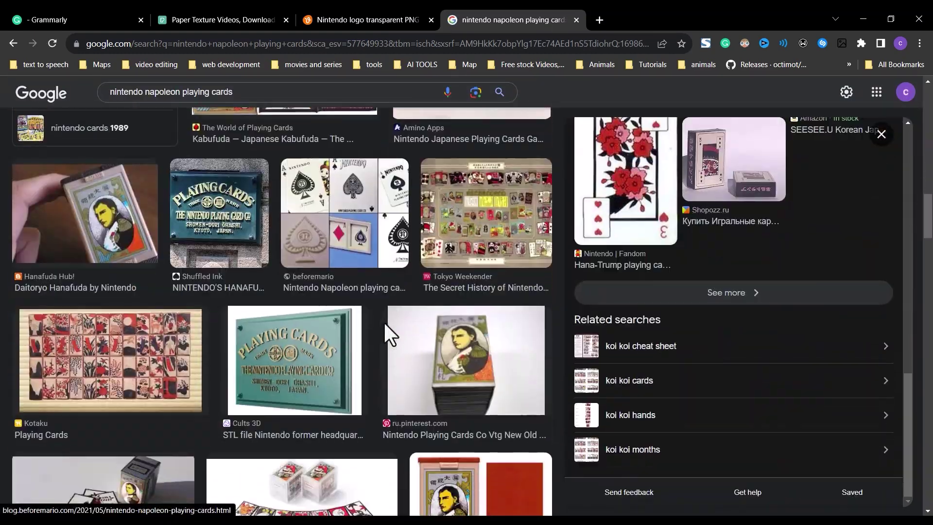
scroll(388, 333, "down", 10)
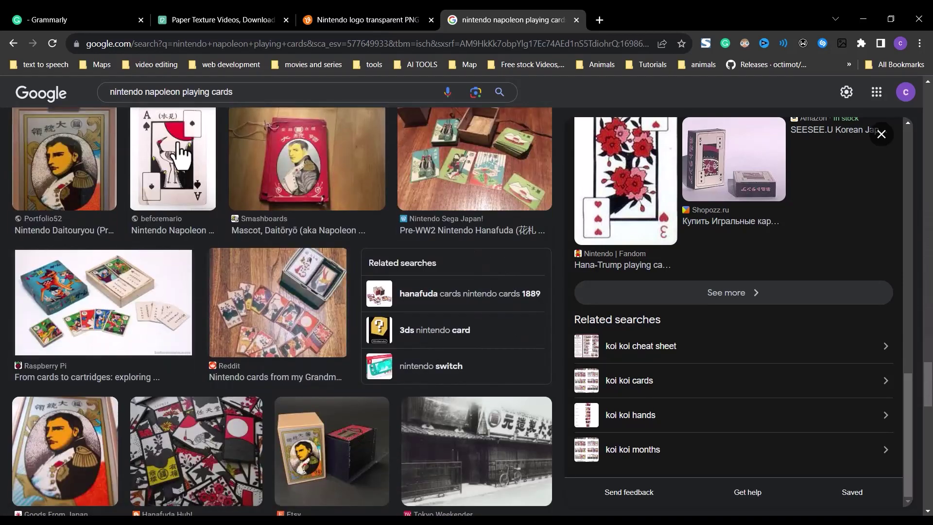
left_click(172, 160)
scroll(700, 311, "down", 5)
left_click(700, 330)
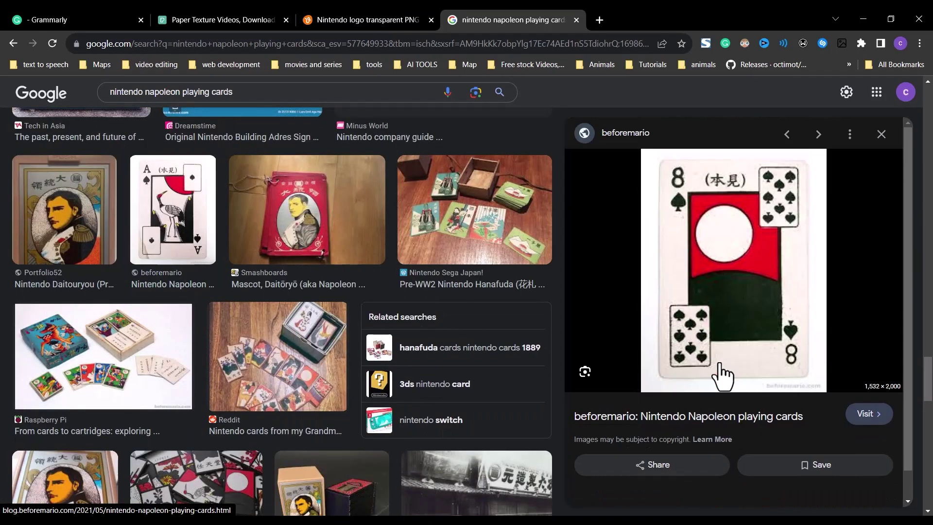
right_click(775, 263)
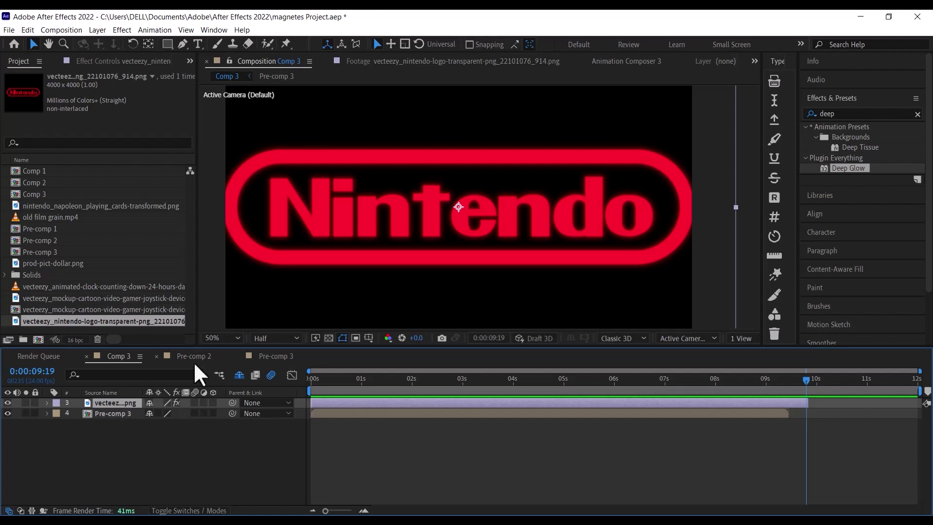
Un-shy the nintendo card layer so it stays listed with Hide Shy Layers on.
left_click(239, 375)
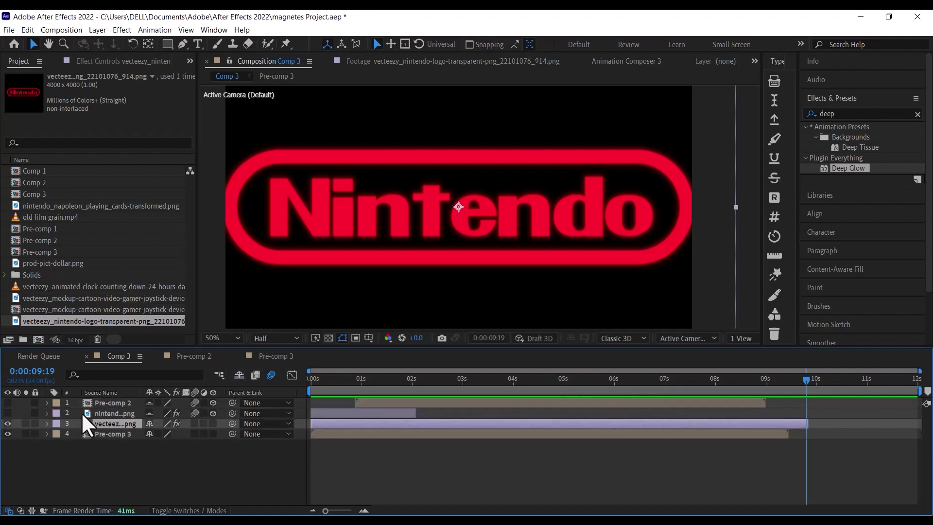
left_click(148, 413)
left_click(238, 374)
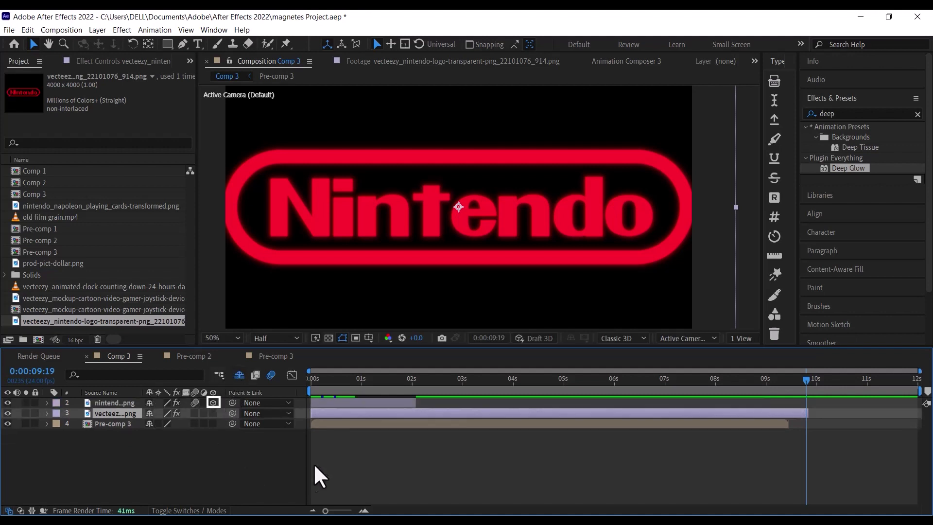
Show the card's rotation keyframes from frame 0 and preview it rotating flat over one second.
left_click(323, 378)
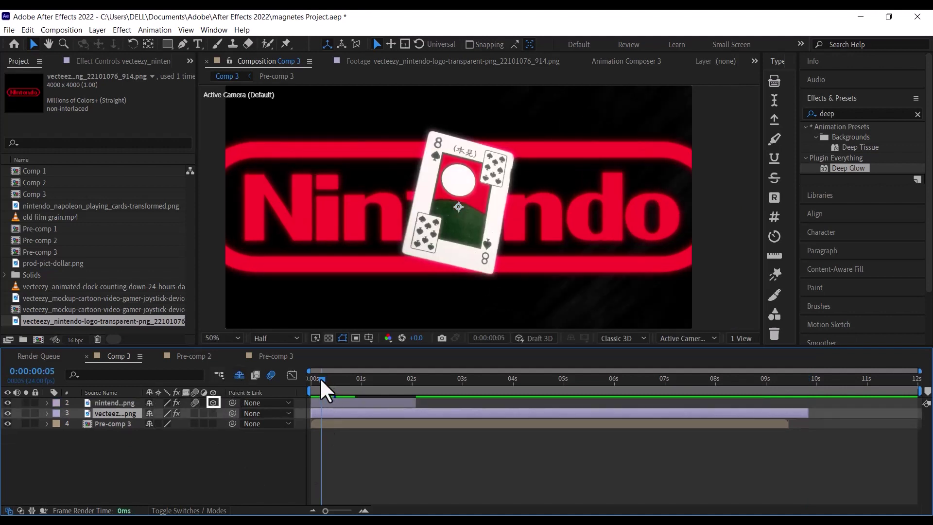
left_click_drag(320, 378, 306, 377)
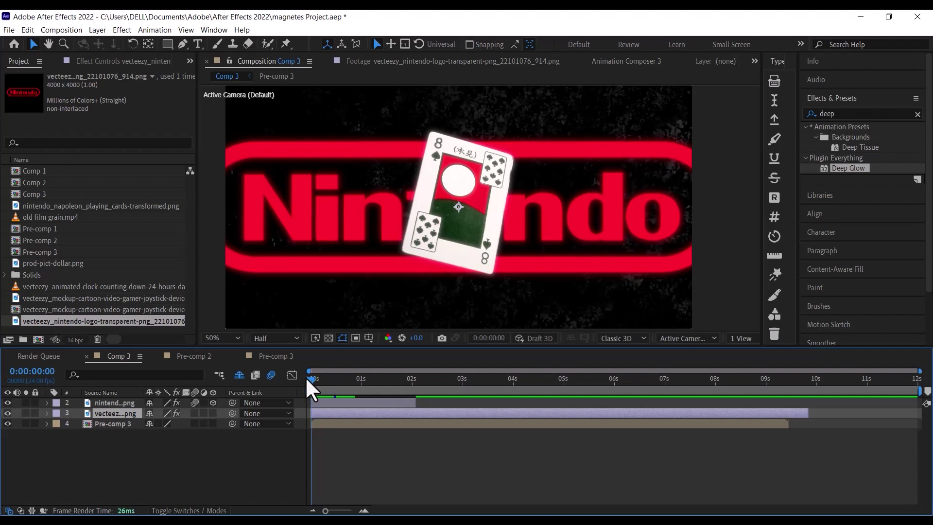
left_click(47, 402)
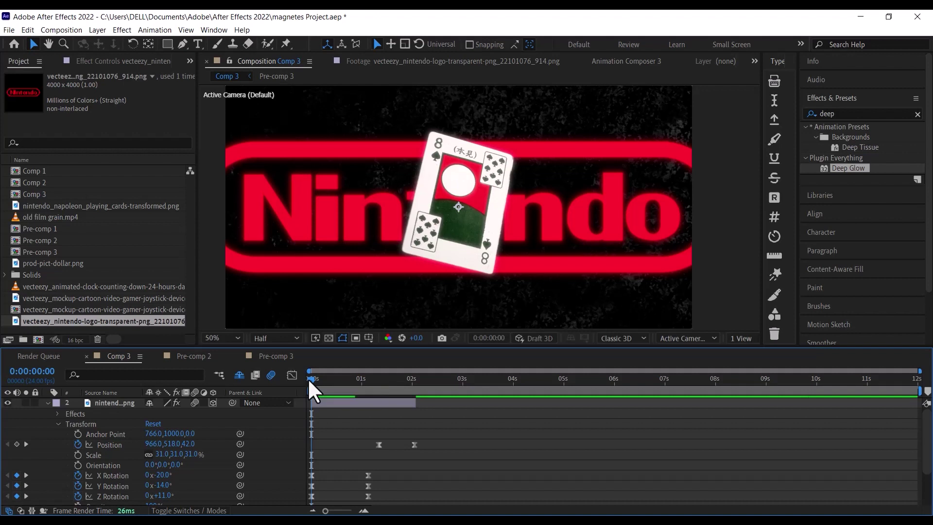
mouse_move(308, 378)
left_mouse_down()
mouse_move(317, 379)
mouse_move(306, 381)
left_mouse_up()
scroll(347, 446, "down", 3)
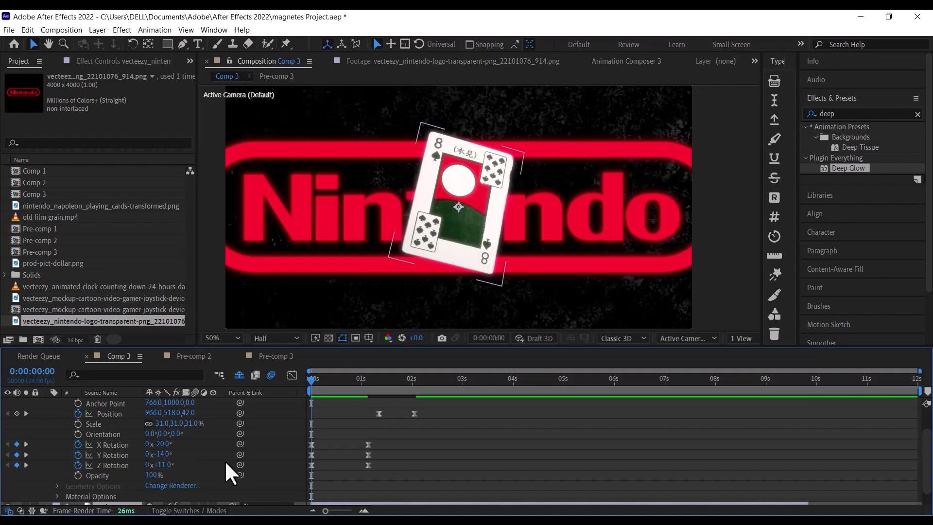
left_click_drag(312, 381, 368, 392)
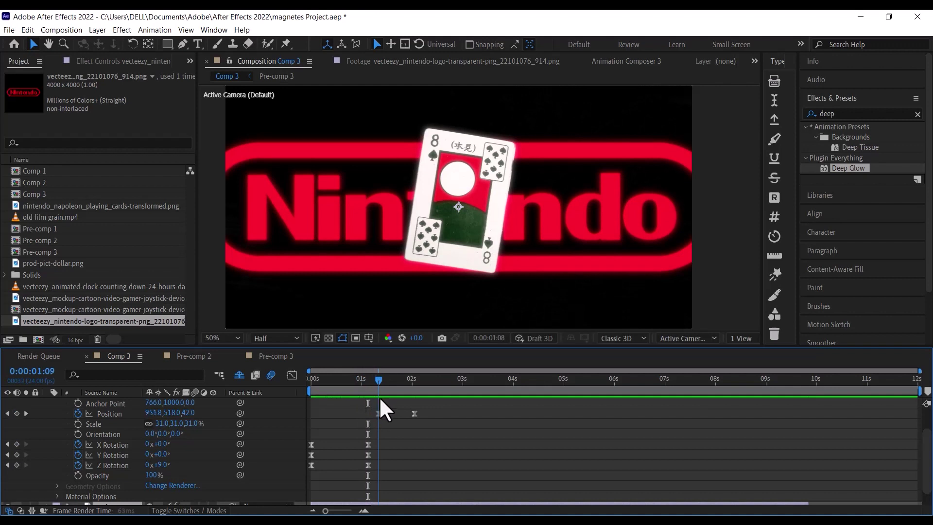
key("k")
key("j")
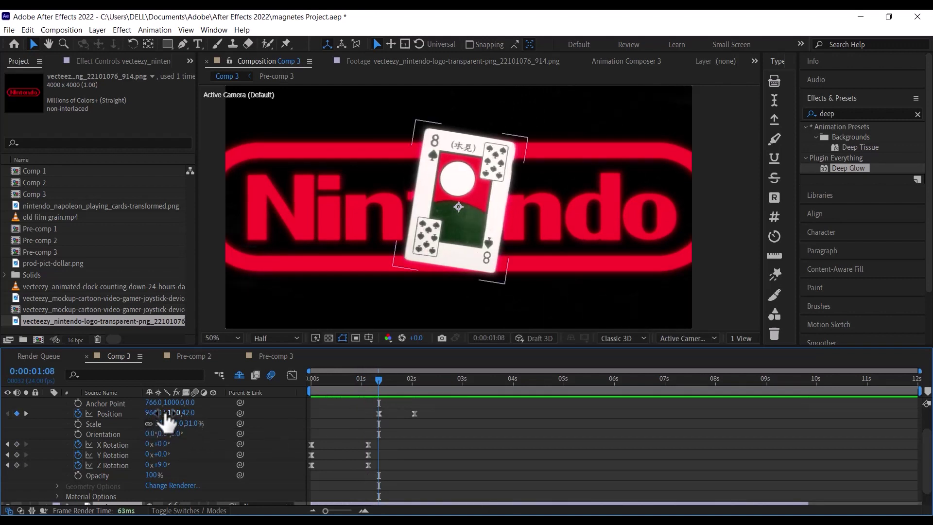
left_click_drag(380, 380, 414, 390)
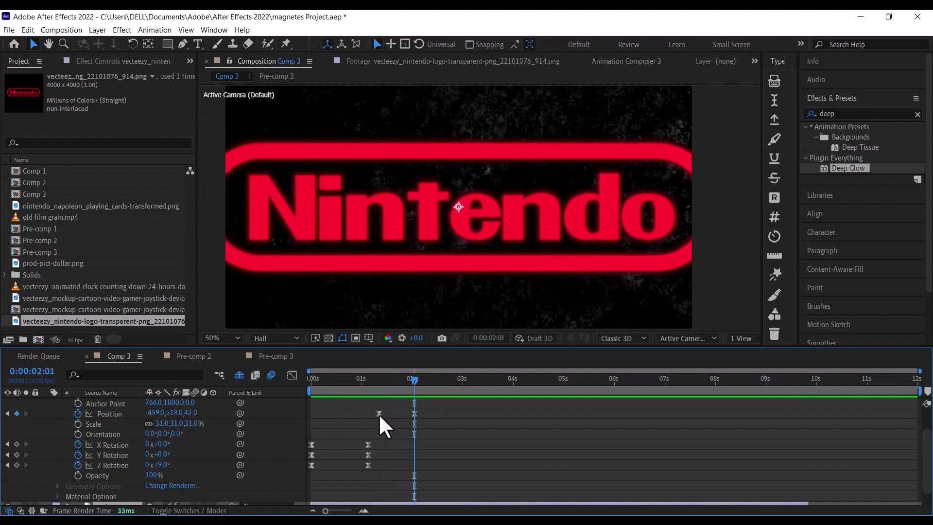
left_click_drag(417, 380, 377, 380)
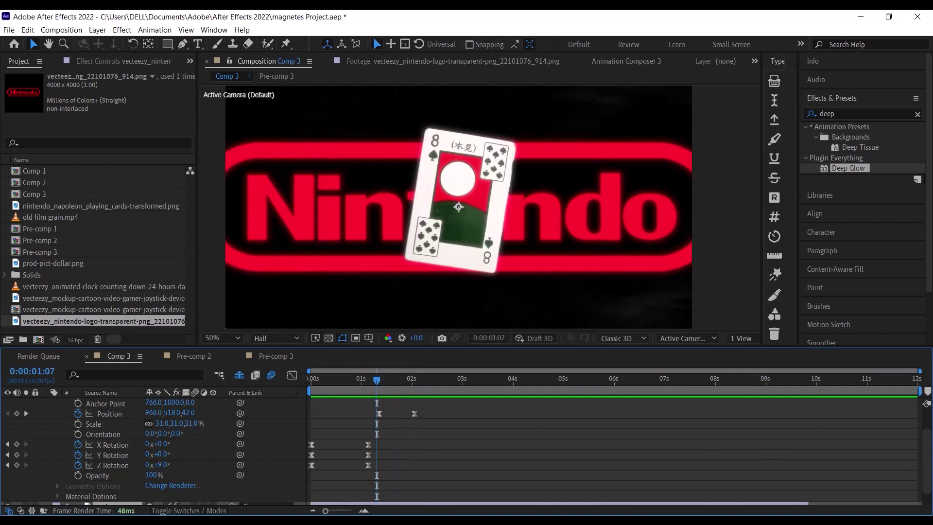
key("ctrl+grave")
Show shy layers, open Pre-comp 2 and hide its top four layers including the dollar signs.
left_click(236, 374)
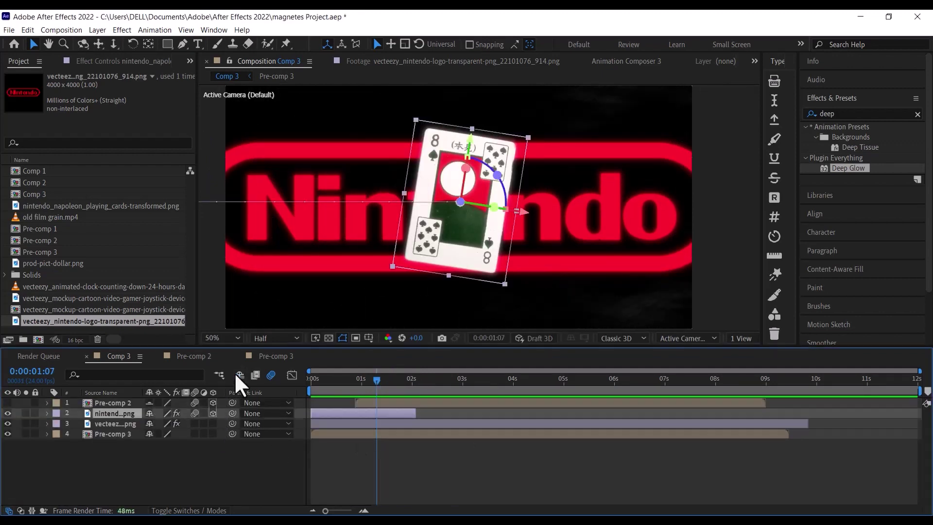
double_click(102, 403)
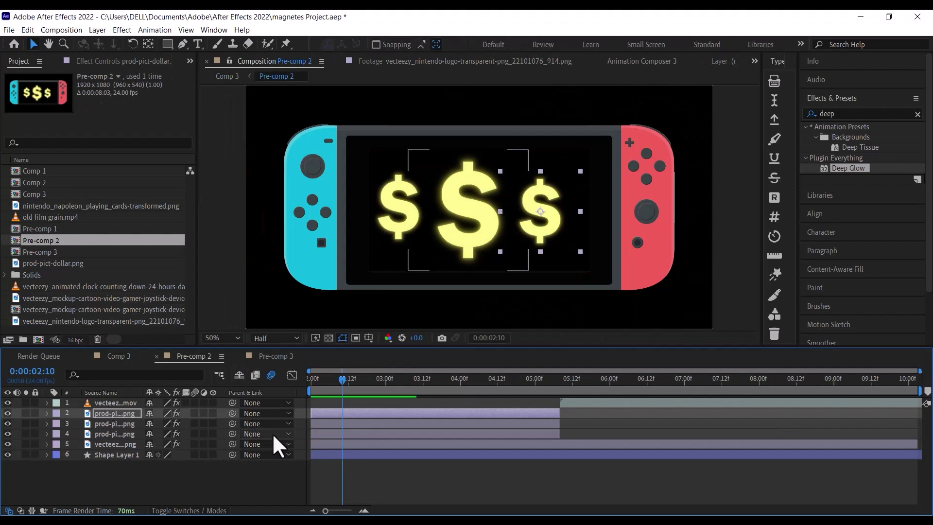
left_click(7, 402)
left_click(7, 414)
left_click(8, 424)
left_click(7, 434)
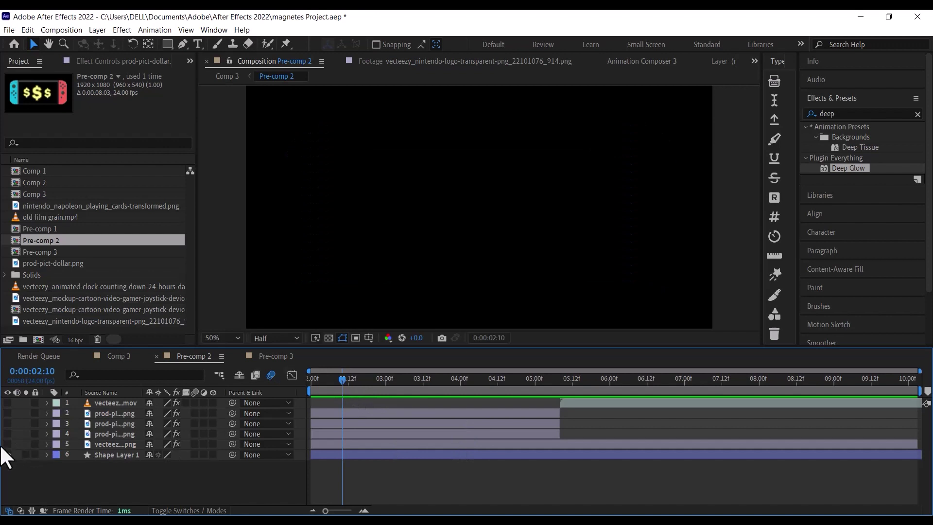
Turn on the Switch mockup and screen shape layers and enable the Transparency Grid.
left_click_drag(7, 444, 8, 454)
left_click_drag(342, 377, 316, 383)
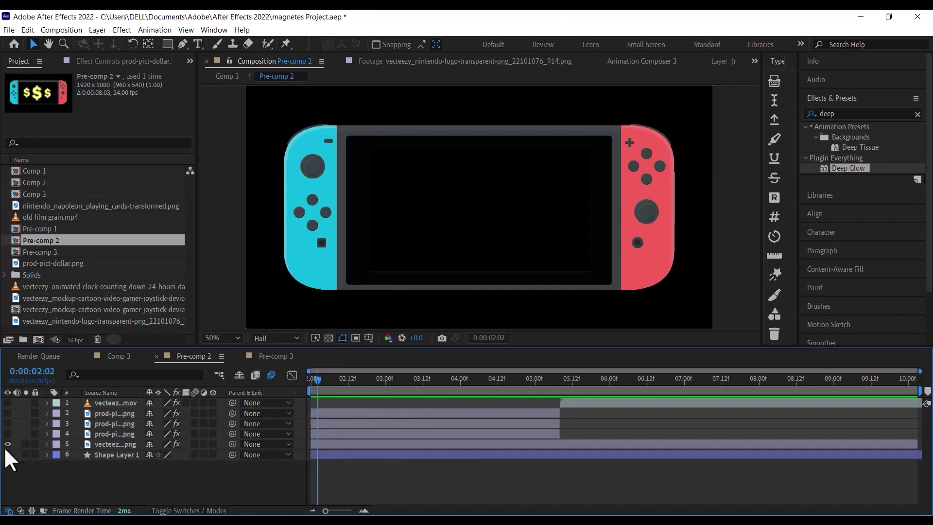
left_click(328, 337)
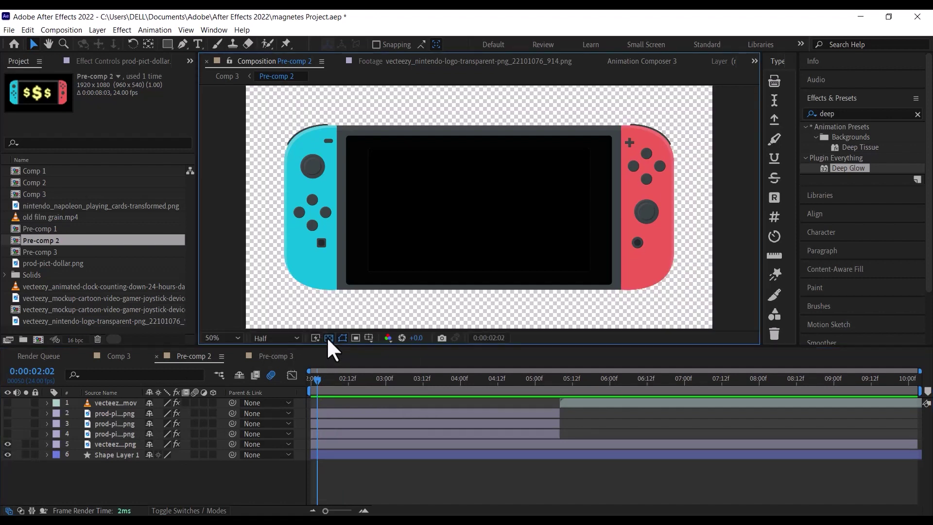
At two seconds, hide the black screen shape and preview the keyed Switch screen.
left_click_drag(314, 377, 243, 390)
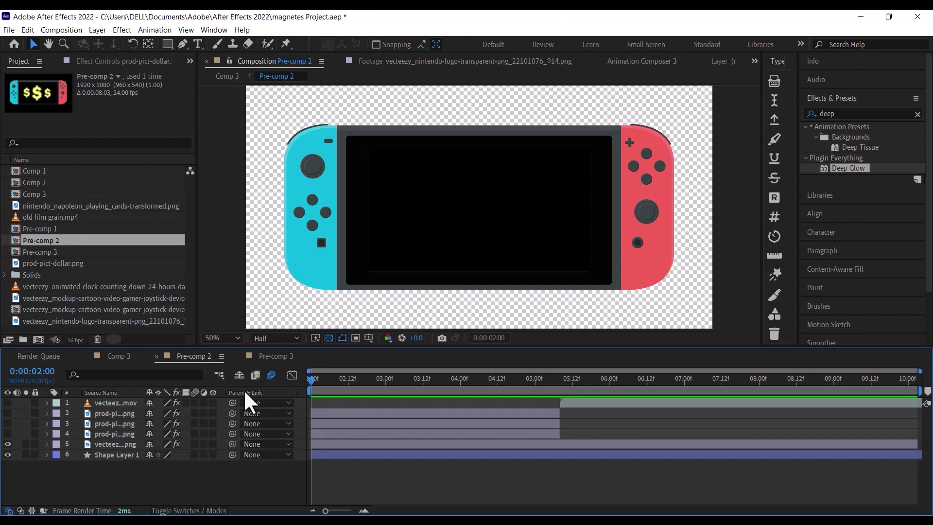
left_click(8, 455)
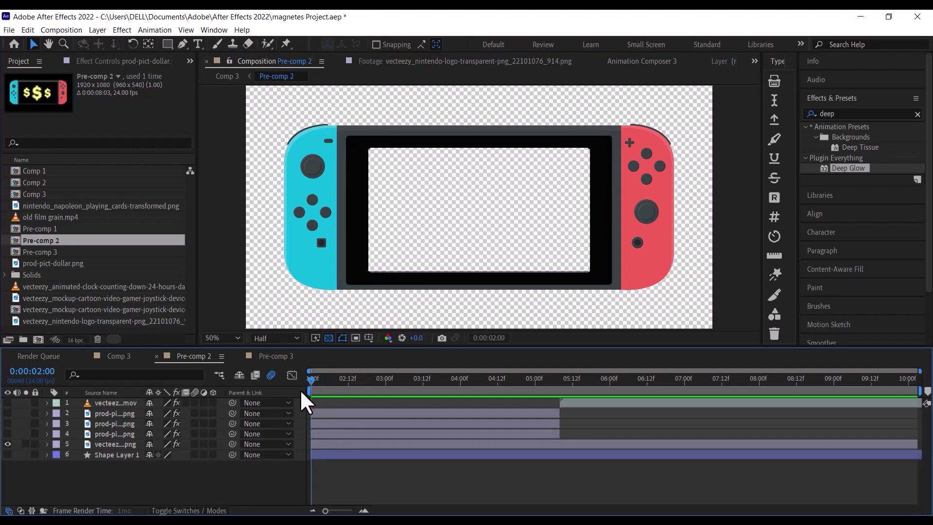
key("space")
left_click(486, 444)
Review the Switch mockup layer's Color Key effect and toggle Shape Layer 1's visibility.
left_click(120, 59)
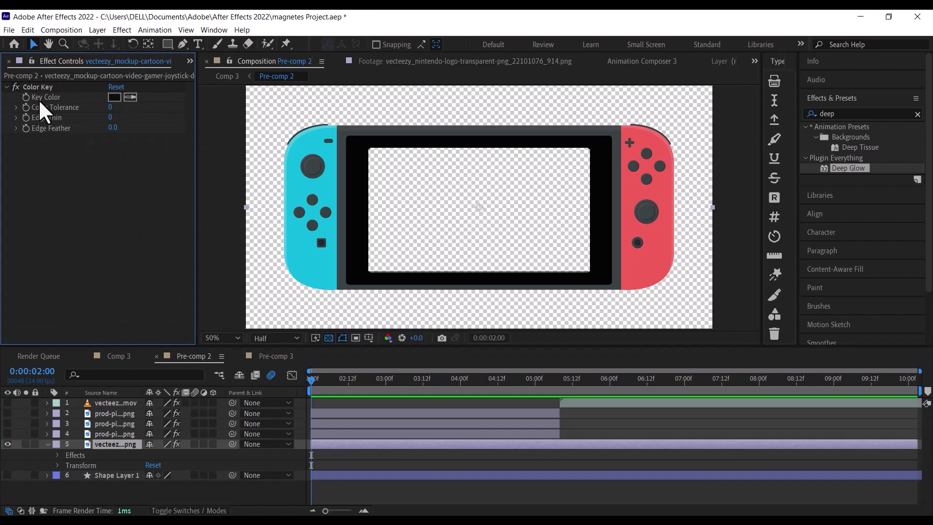
left_click(114, 444)
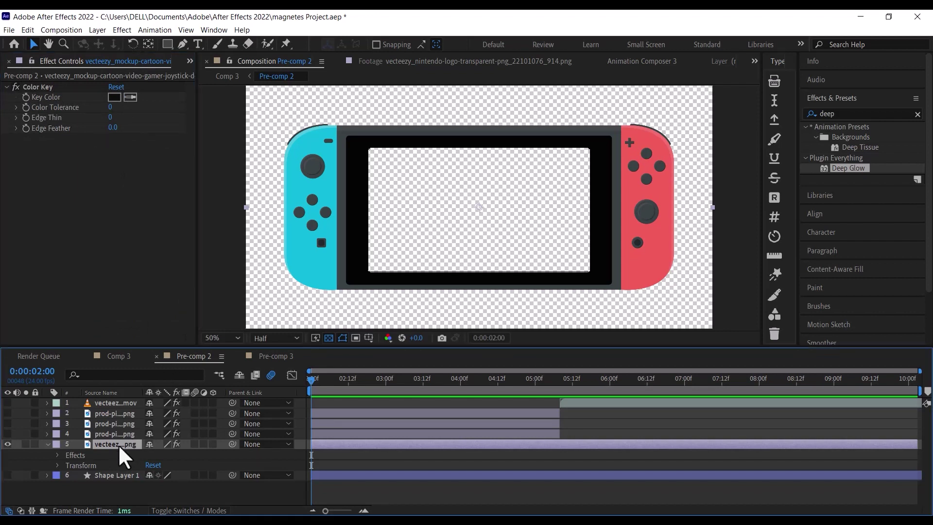
left_click(8, 474)
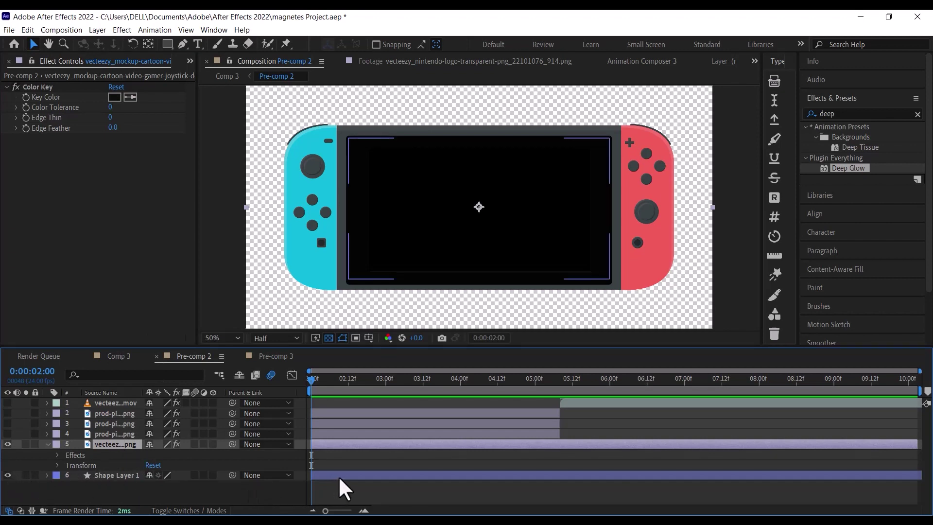
left_click(8, 475)
In Comp 3, toggle the top layer and scrub through the card-to-Switch transition.
left_click(117, 356)
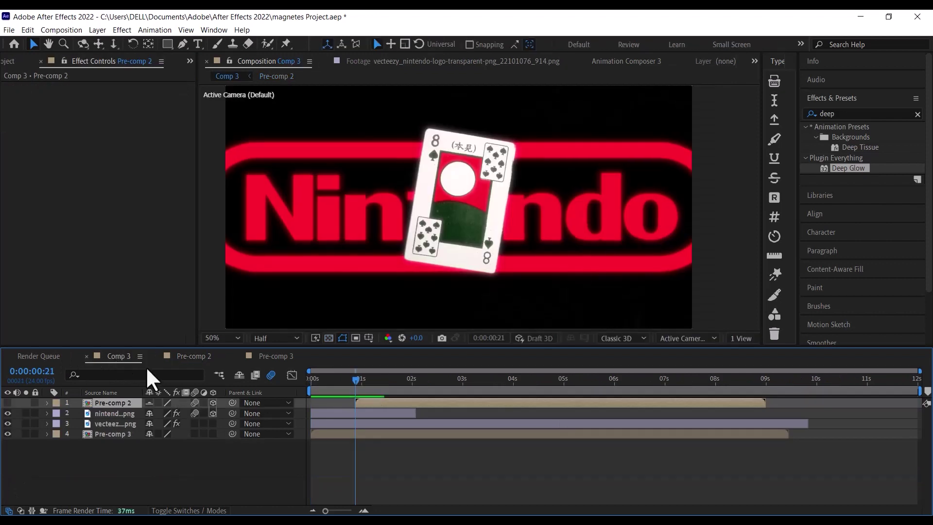
left_click_drag(422, 380, 488, 389)
left_click(8, 403)
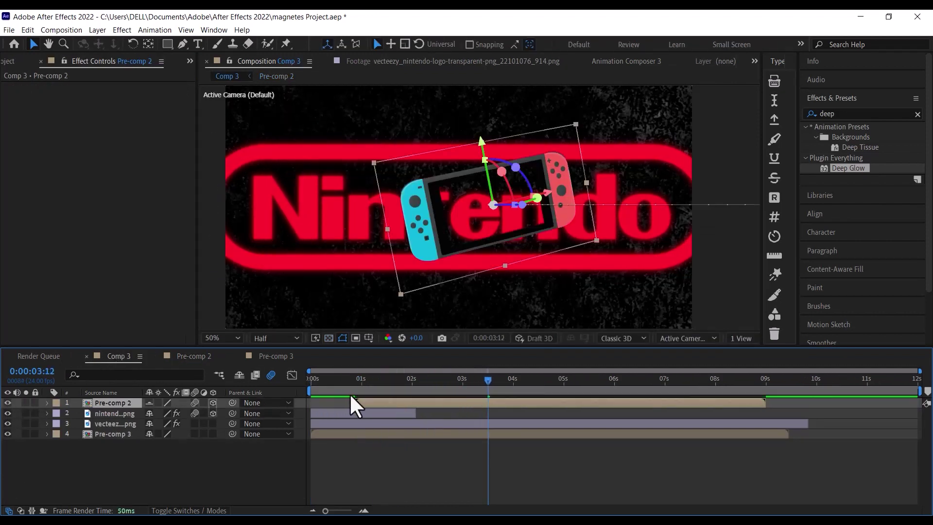
left_click_drag(489, 377, 560, 394)
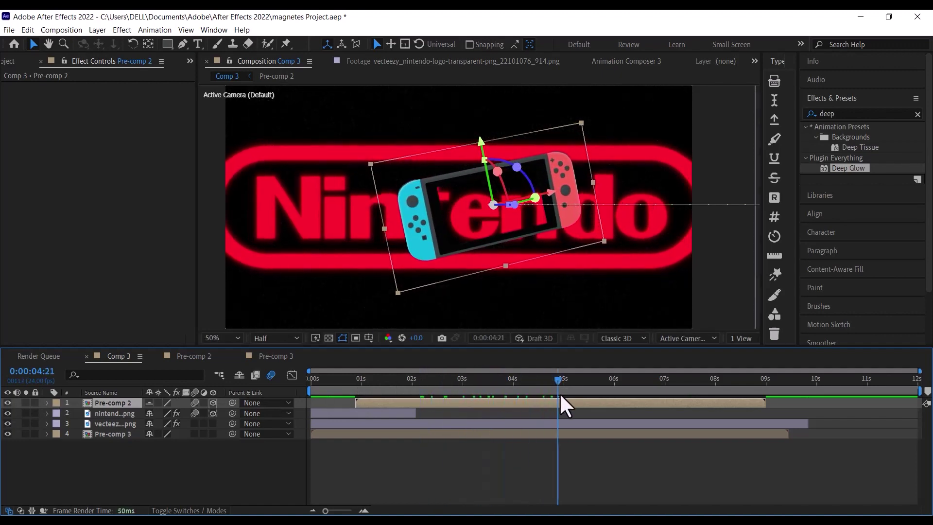
Turn on Pre-comp 2's Shape Layer 1 for a black Switch screen and collapse layer 5.
double_click(102, 402)
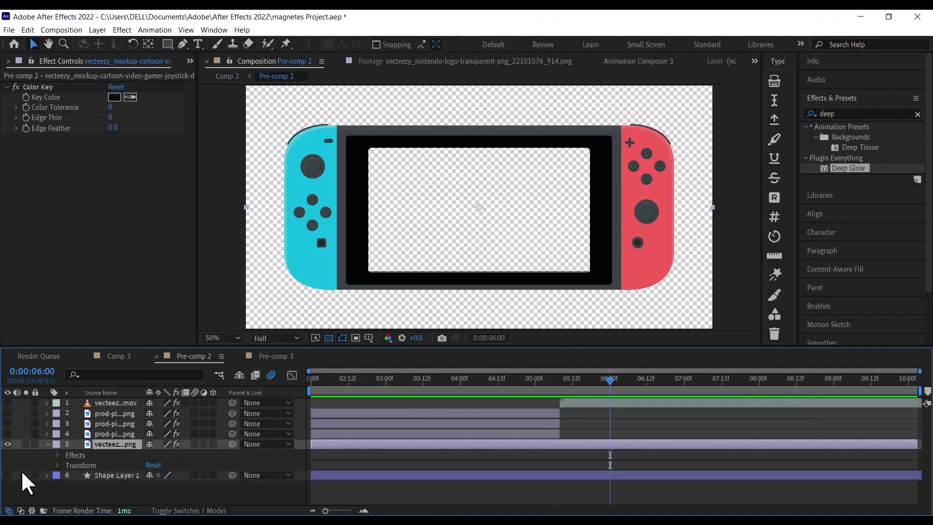
left_click(8, 475)
left_click(109, 356)
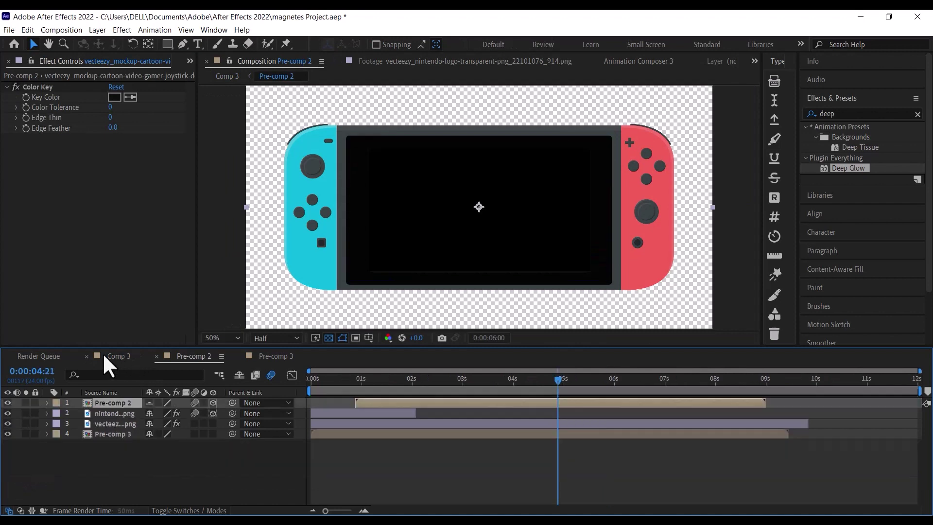
left_click_drag(557, 404, 440, 390)
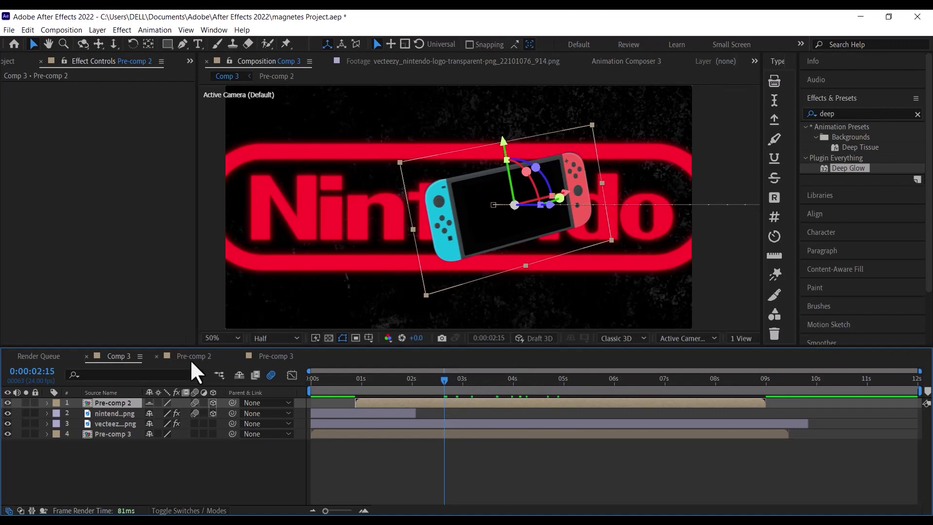
double_click(91, 403)
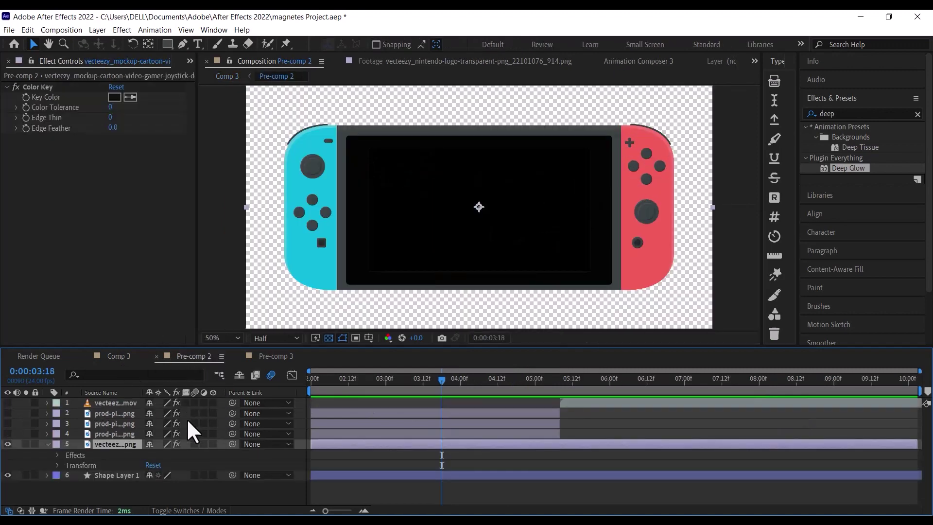
left_click(48, 444)
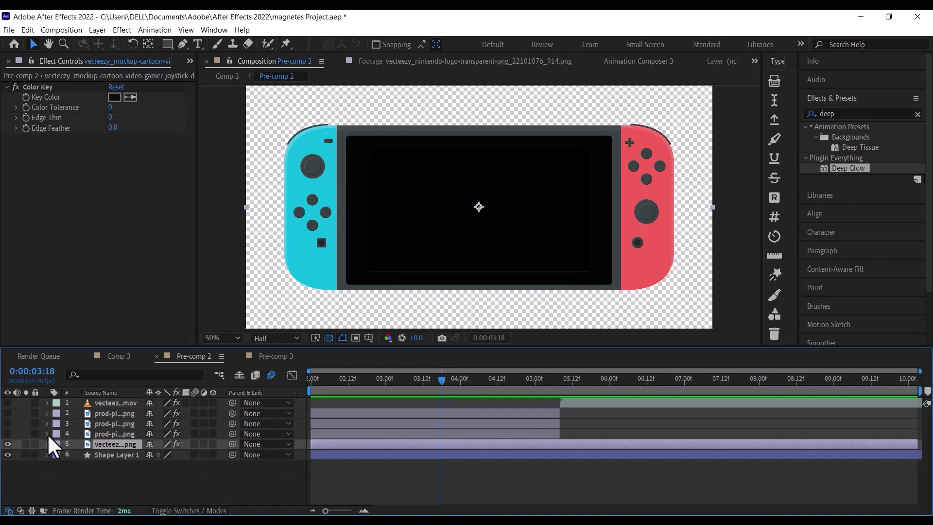
Make the first dollar-sign layer visible and scrub its opacity animation from 2 seconds.
left_click(47, 434)
scroll(335, 447, "down", 2)
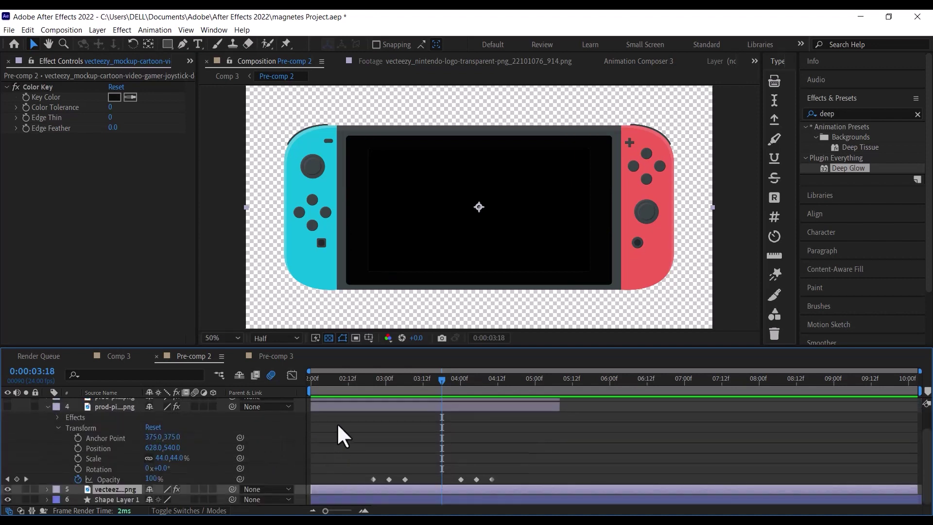
left_click_drag(339, 377, 307, 375)
left_click(8, 407)
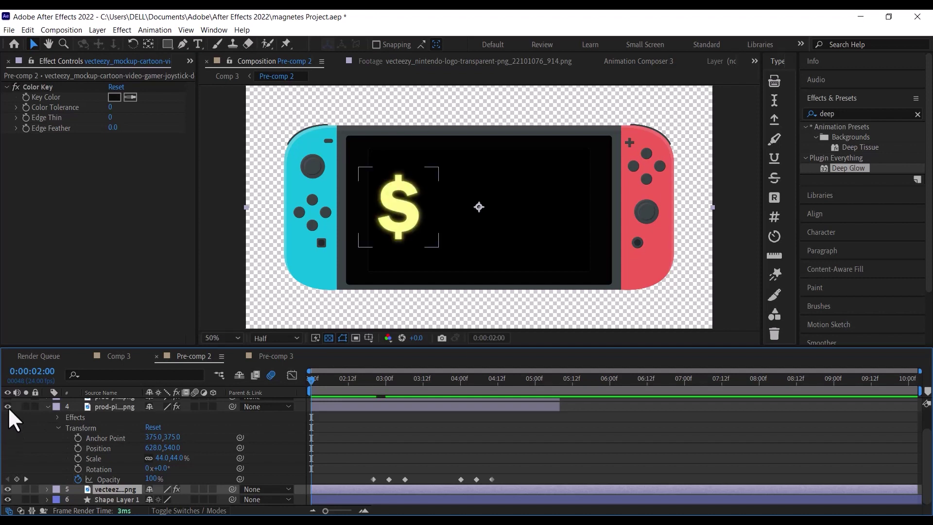
left_click_drag(312, 380, 490, 443)
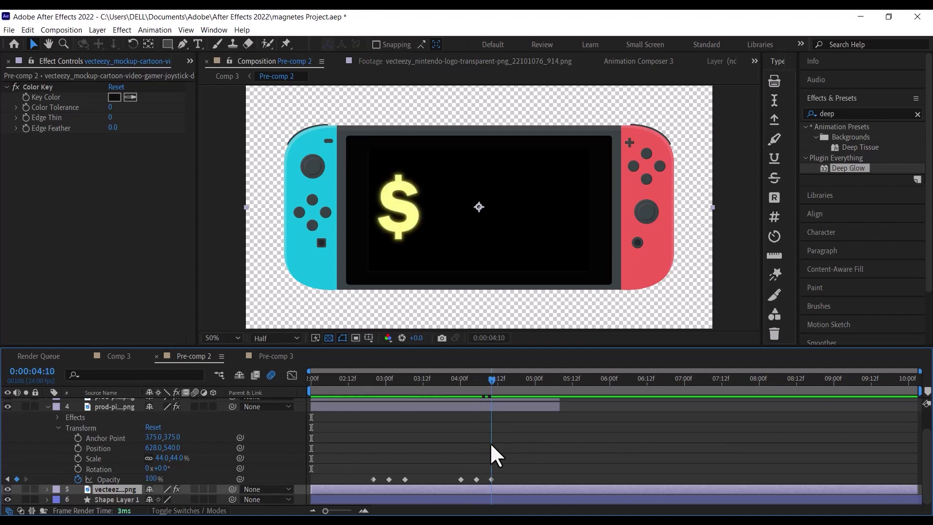
Show the other two dollar-sign layers and scrub ahead to where the clock replaces them.
left_click(50, 407)
left_click(47, 407)
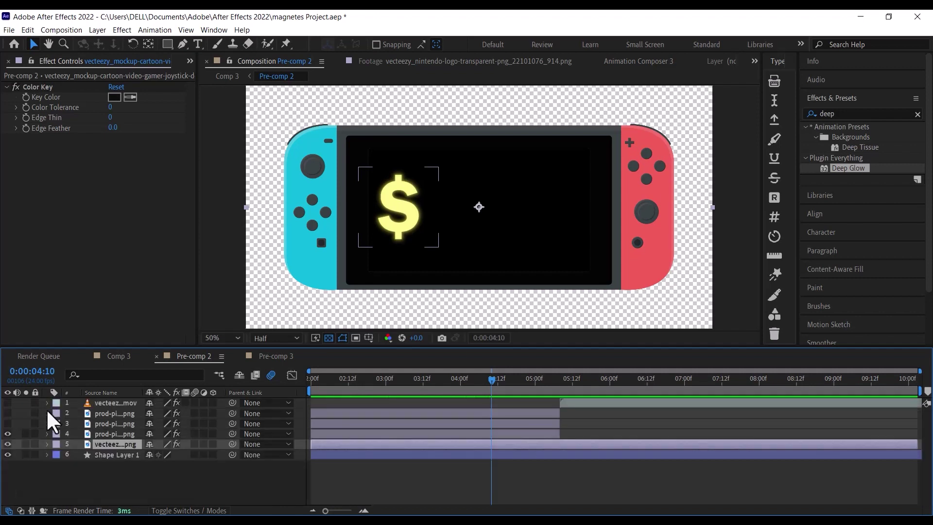
left_click(7, 423)
left_click(7, 414)
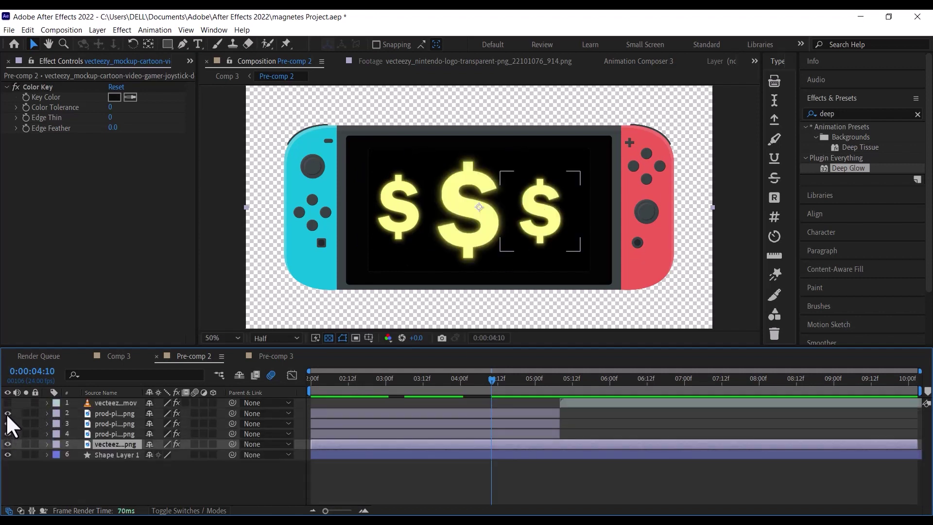
left_click_drag(330, 382, 557, 433)
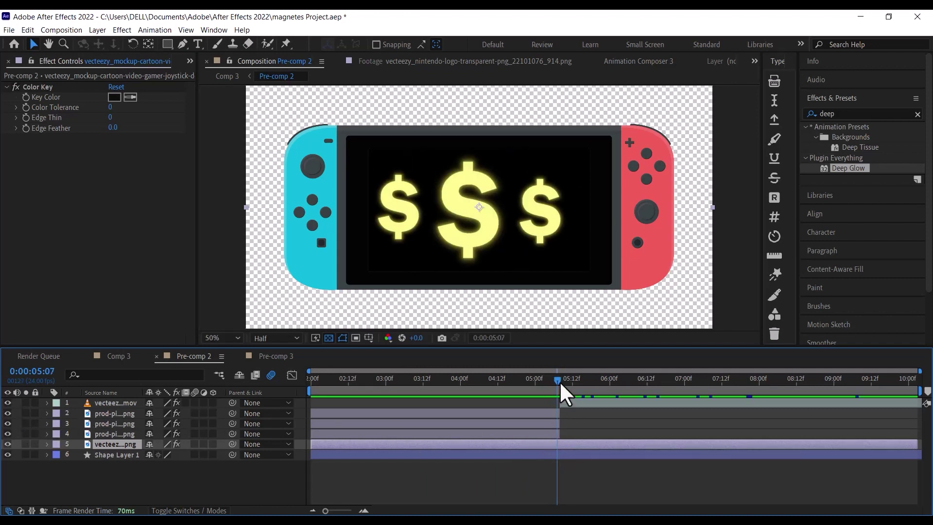
left_click_drag(559, 380, 912, 430)
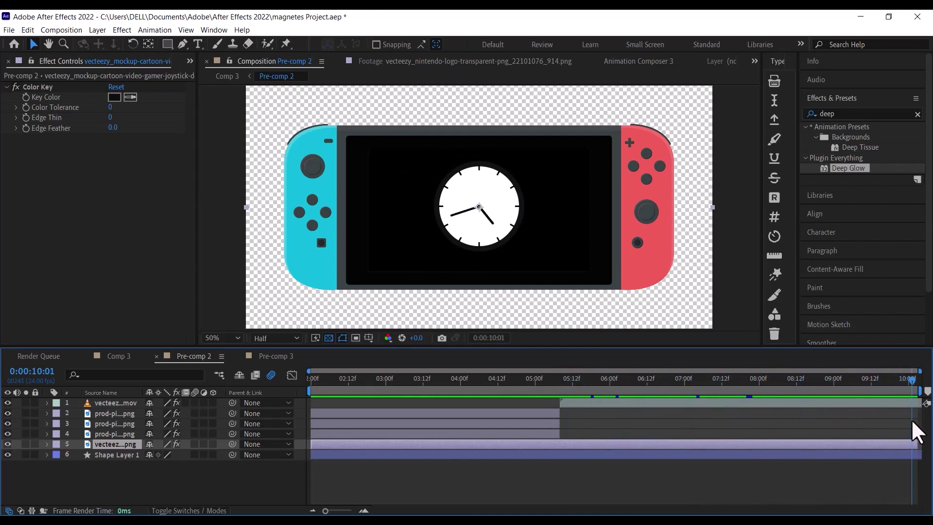
left_click(108, 402)
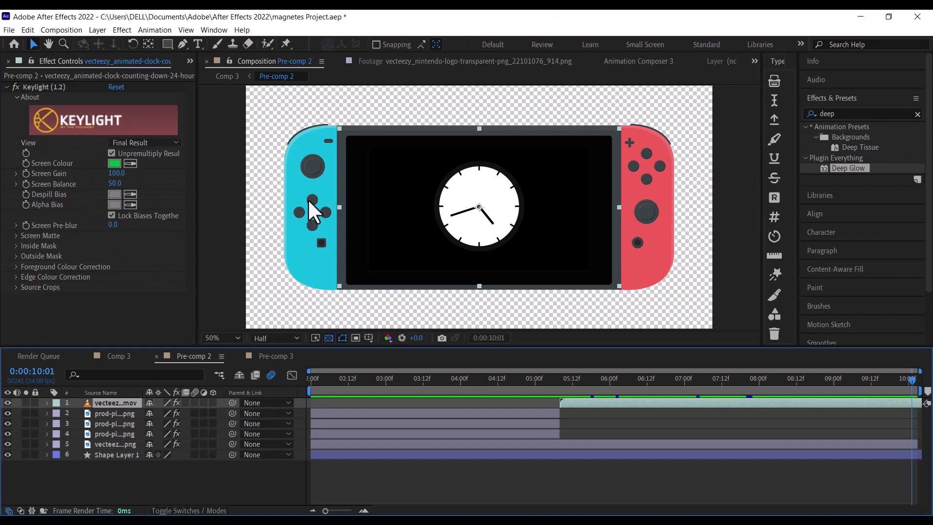
left_click(15, 87)
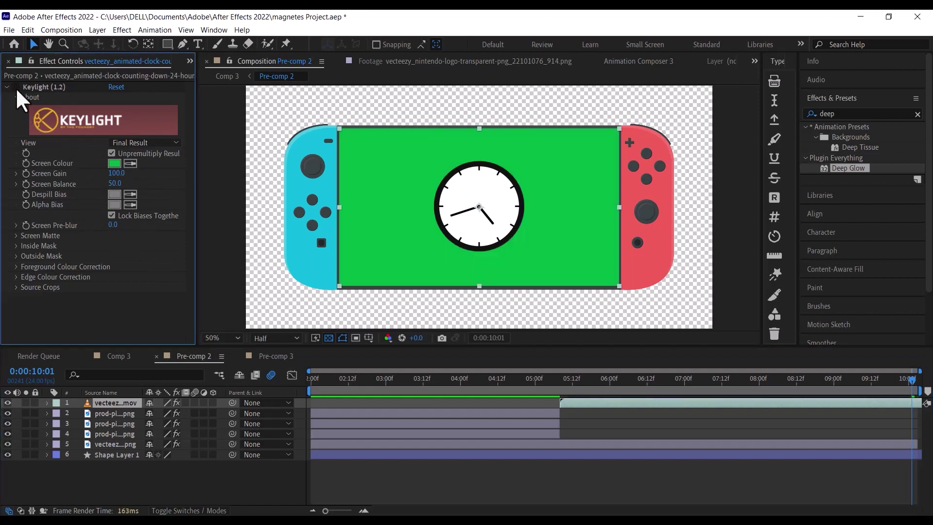
left_click(16, 87)
left_click_drag(573, 371, 265, 386)
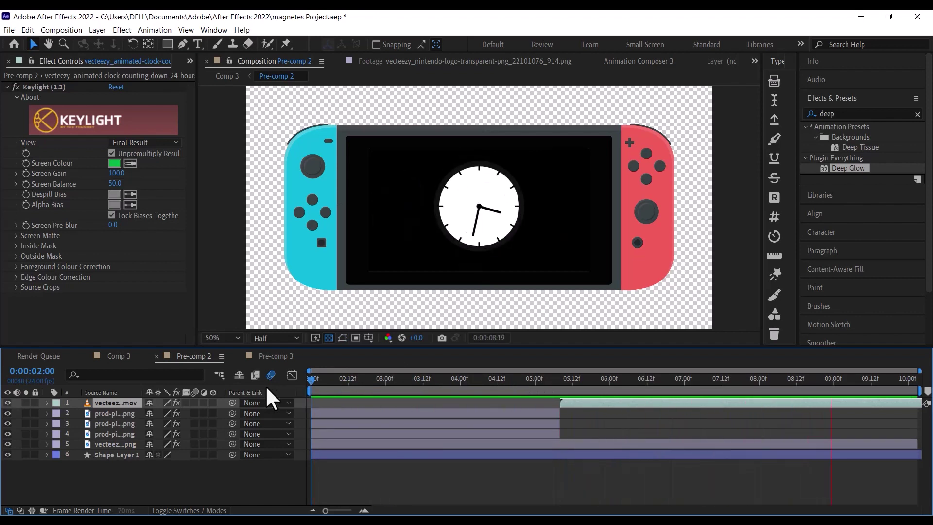
key("space")
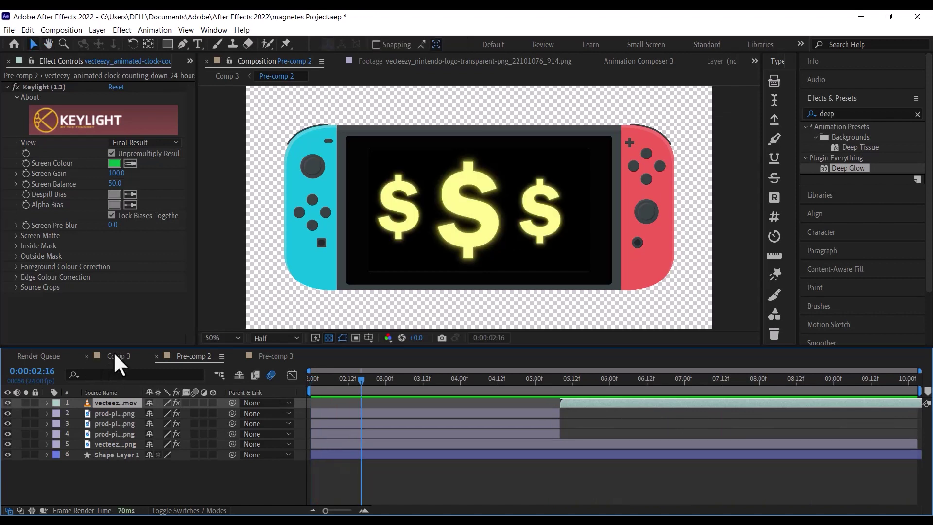
Return to Comp 3, reveal Pre-comp 2's Transform keyframes and preview from the card frame.
left_click(116, 356)
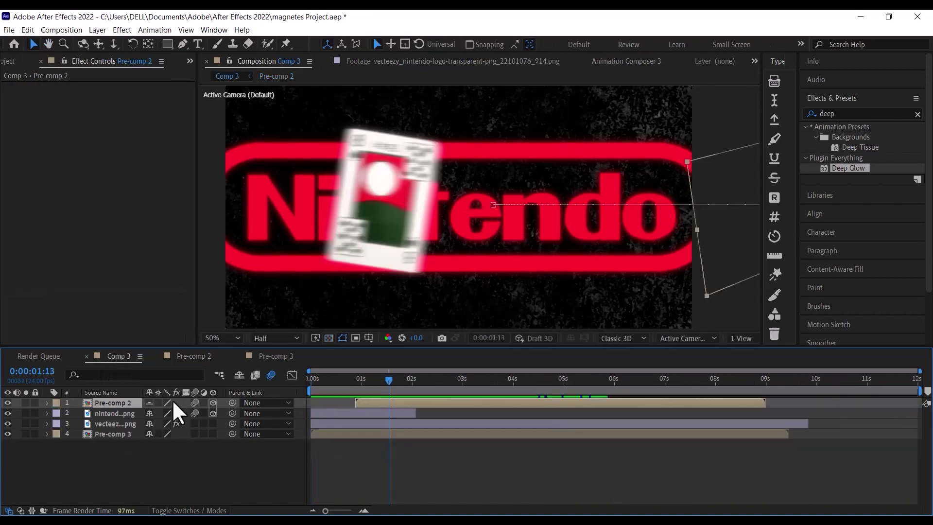
left_click(46, 403)
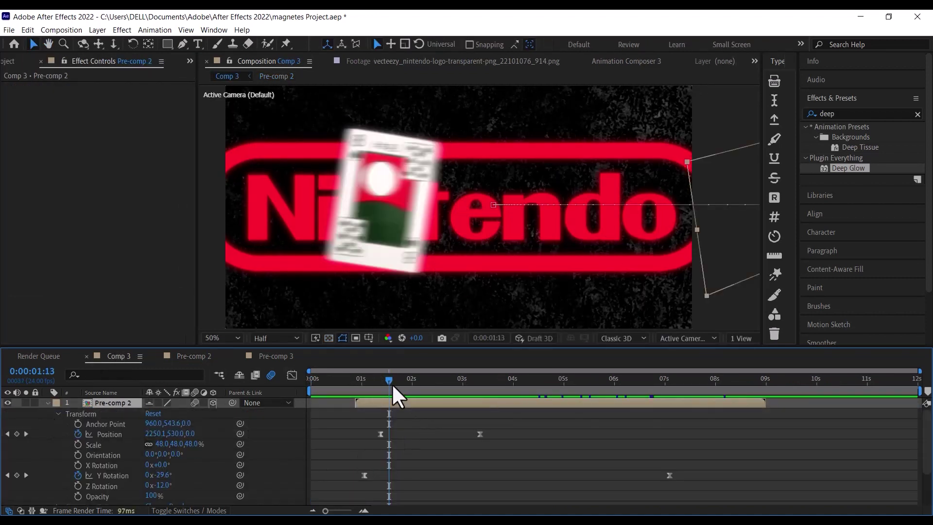
left_click_drag(392, 384, 343, 378)
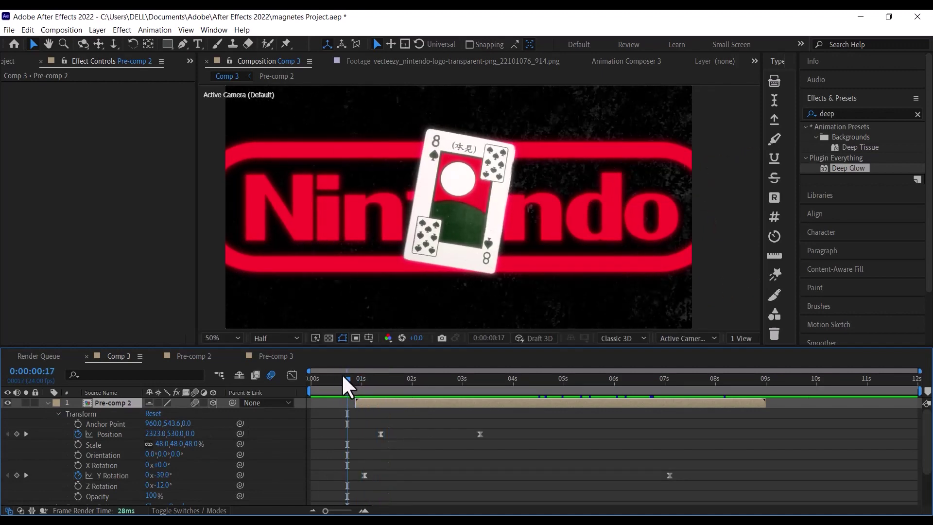
key("space")
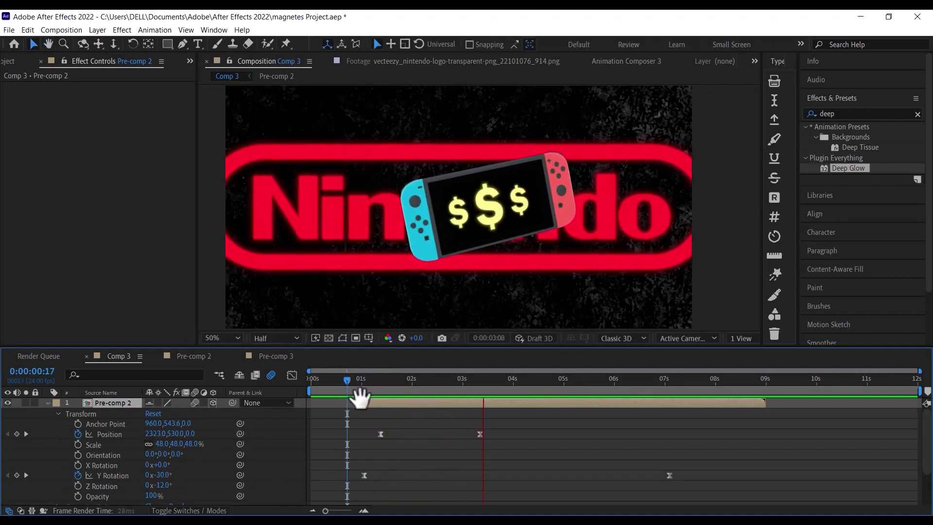
key("space")
Scrub from the card frame through the Switch's keyframes to its final position.
scroll(372, 423, "down", 2)
scroll(374, 418, "up", 2)
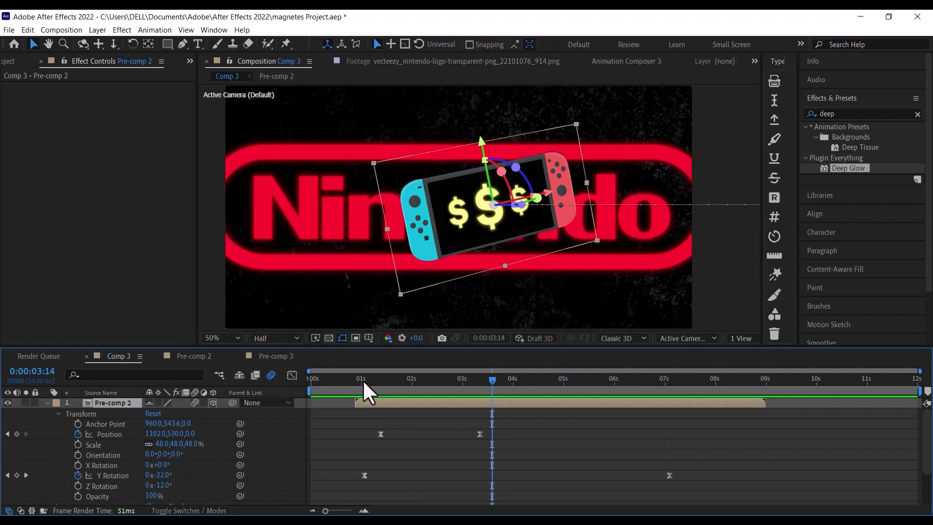
left_click_drag(363, 381, 363, 379)
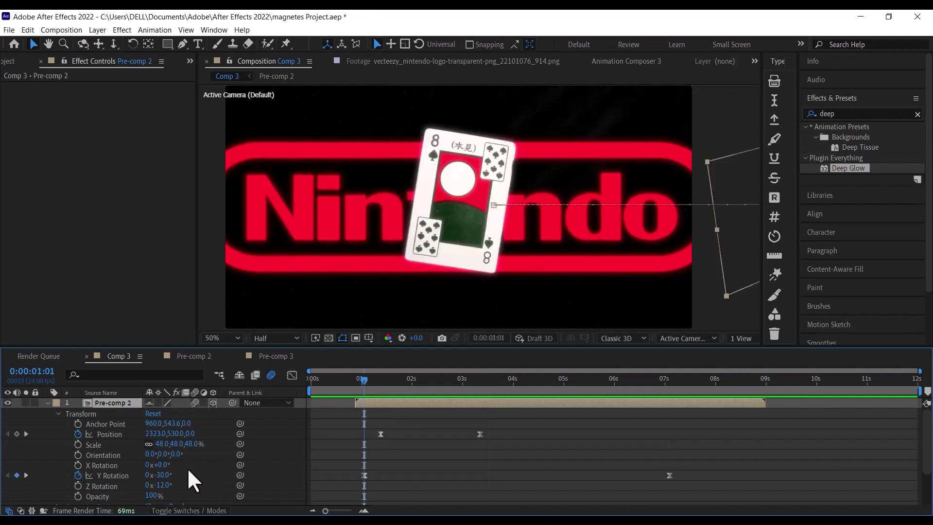
mouse_move(363, 379)
left_mouse_down()
mouse_move(672, 413)
mouse_move(379, 378)
left_mouse_up()
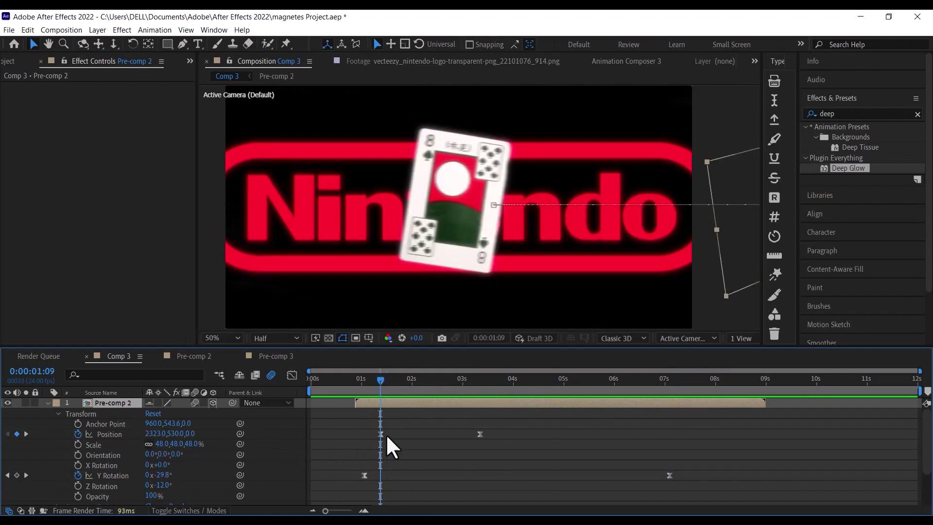
left_click_drag(383, 375, 479, 389)
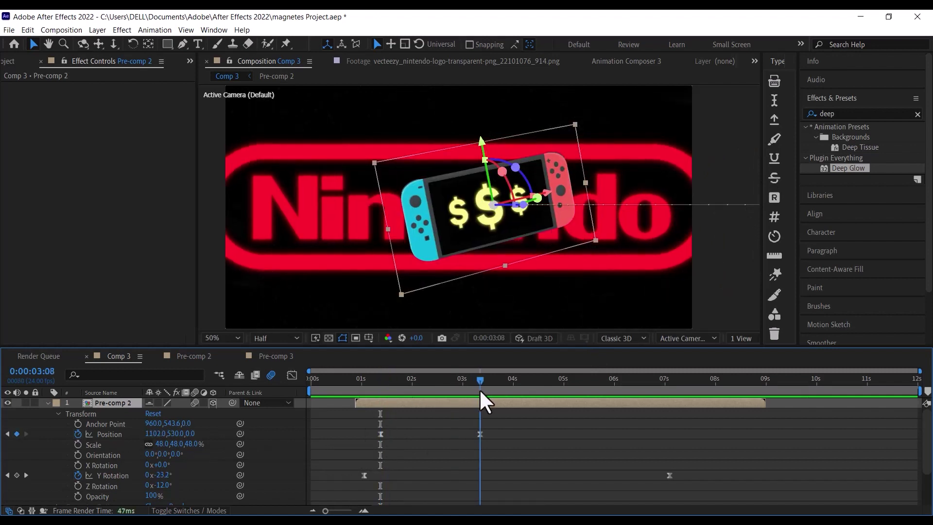
Collapse Pre-comp 2's Transform and preview the full animation from the start.
left_click(47, 402)
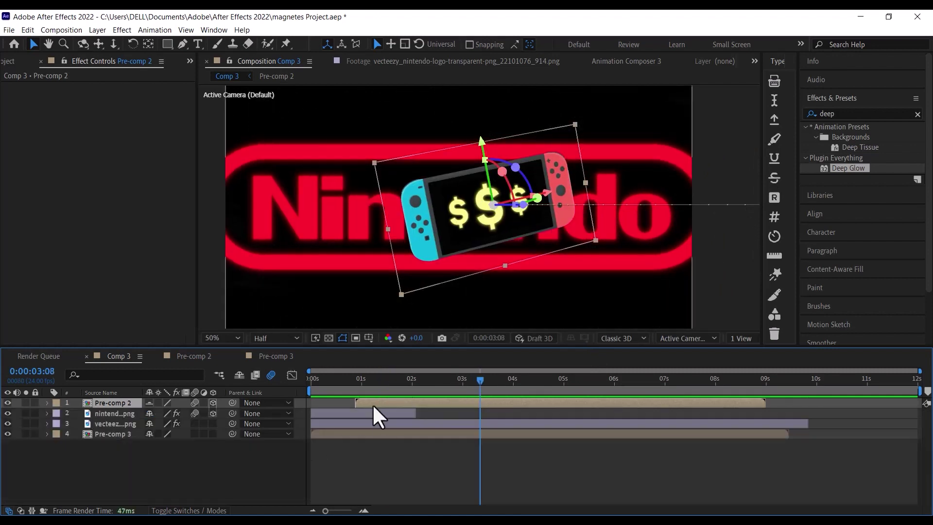
left_click_drag(341, 379, 291, 381)
key("space")
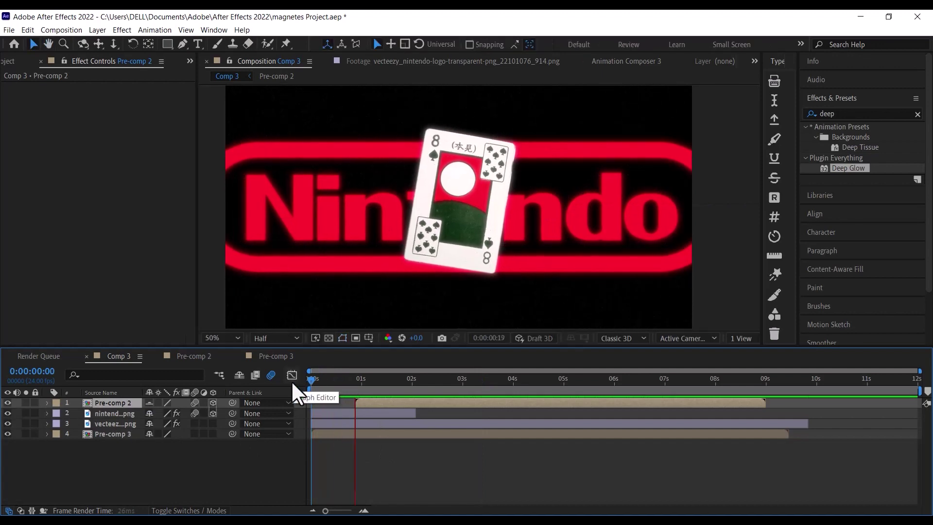